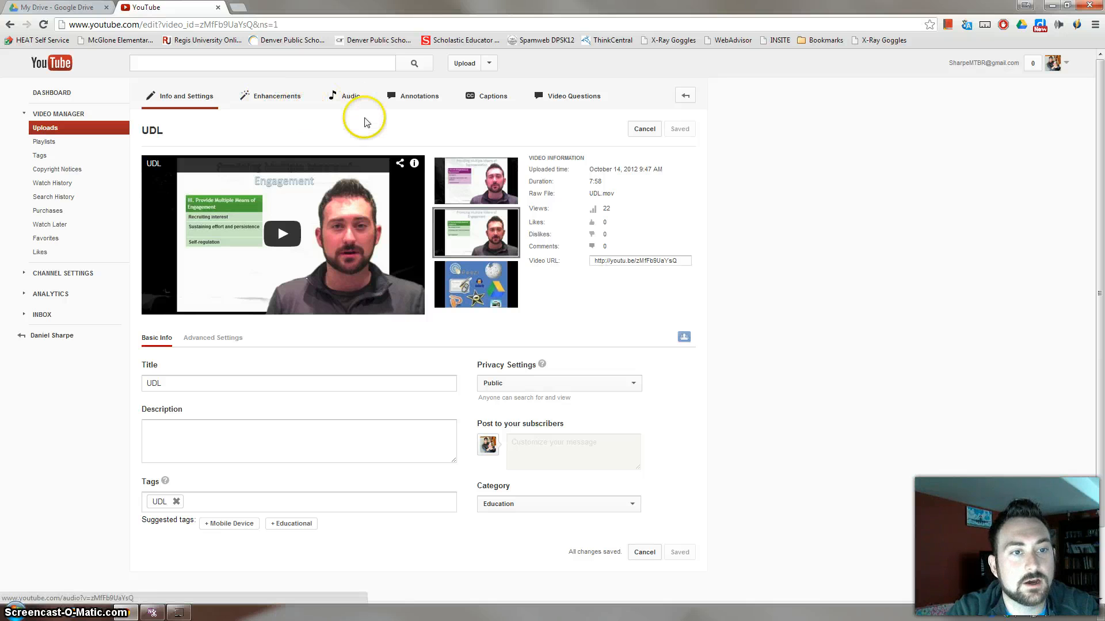
Step: Open the UDL video's annotations, check the existing ones, and add a Note annotation
{"action": "left_click", "coordinate": [411, 97]}
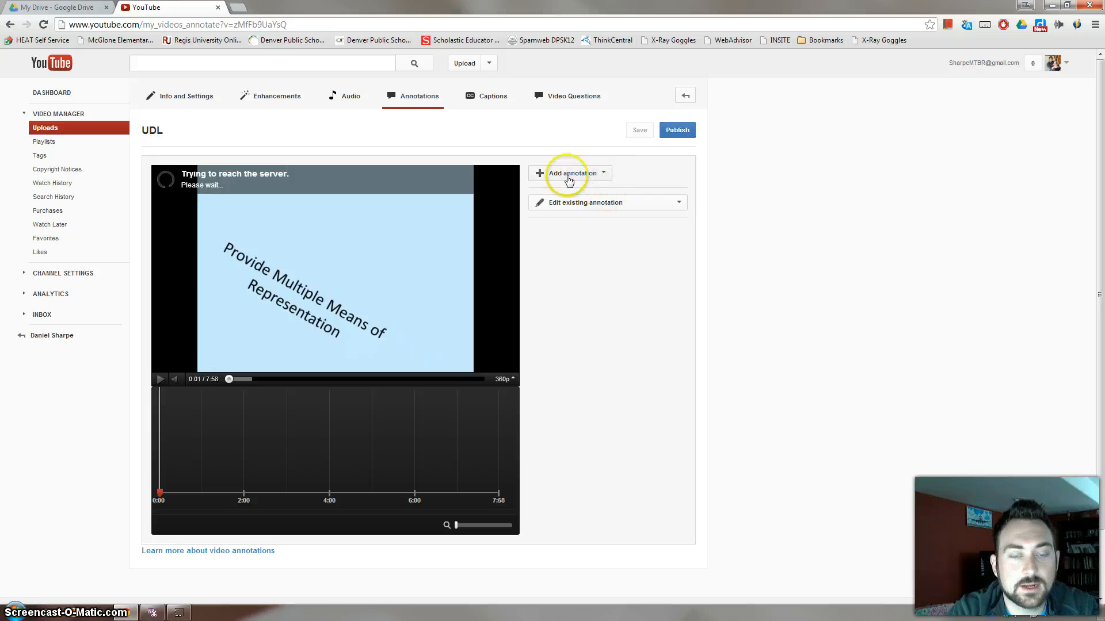
{"action": "left_click", "coordinate": [678, 205]}
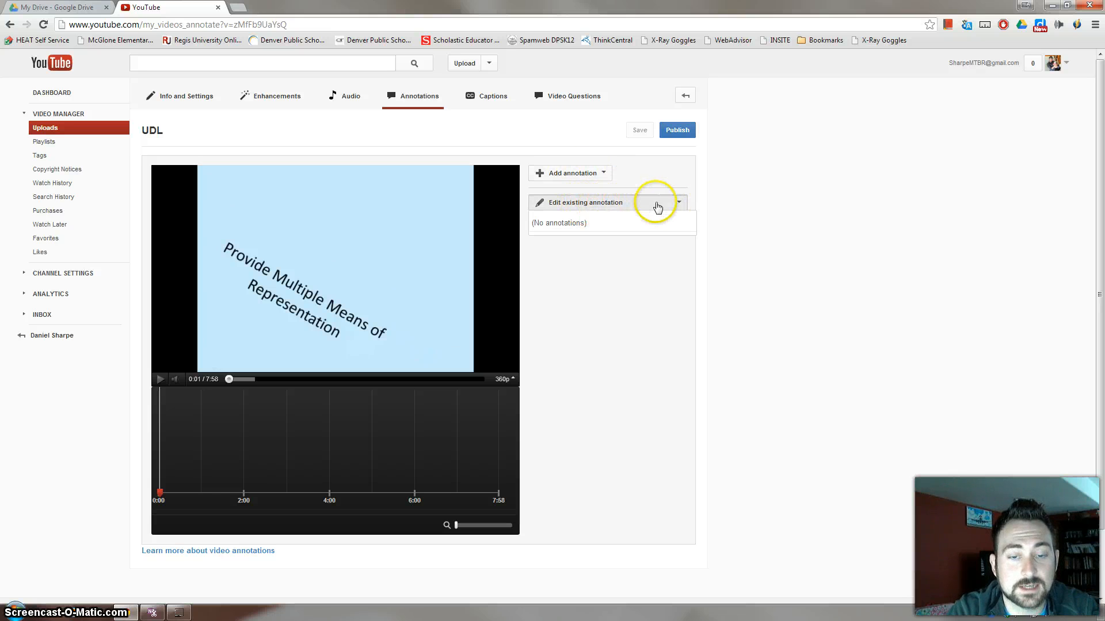
{"action": "left_click", "coordinate": [672, 208]}
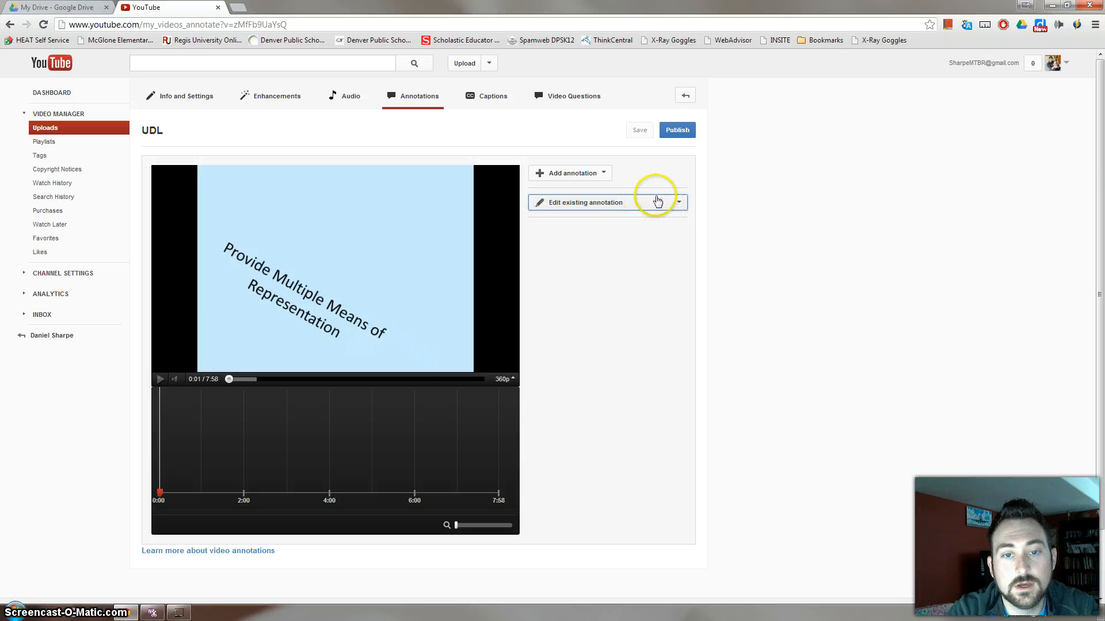
{"action": "left_click", "coordinate": [663, 207]}
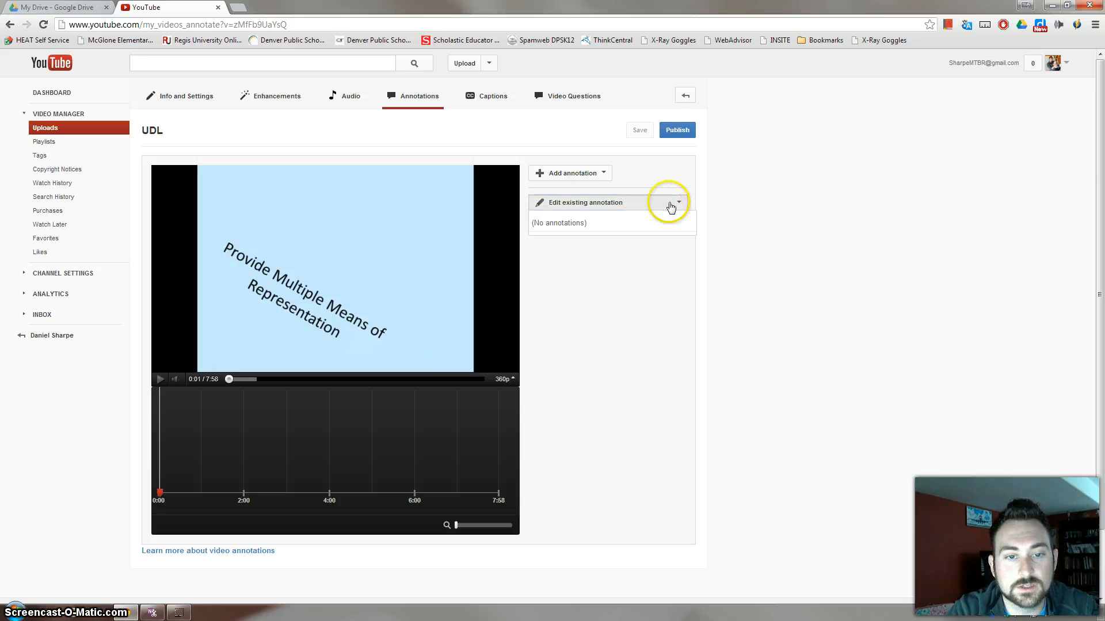
{"action": "left_click", "coordinate": [572, 173]}
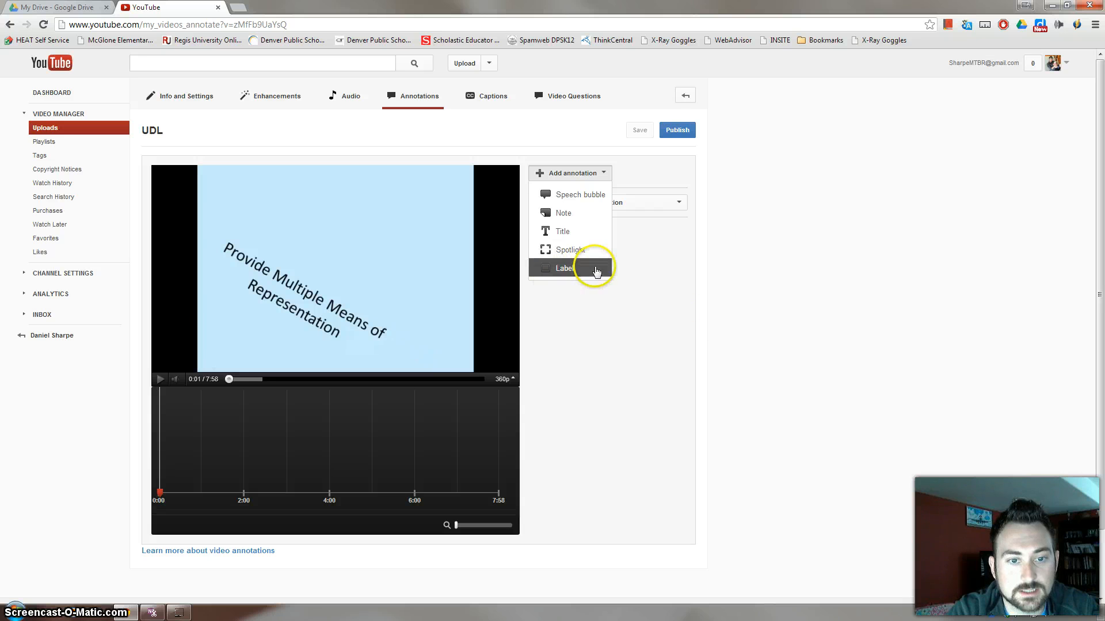
{"action": "left_click", "coordinate": [595, 211]}
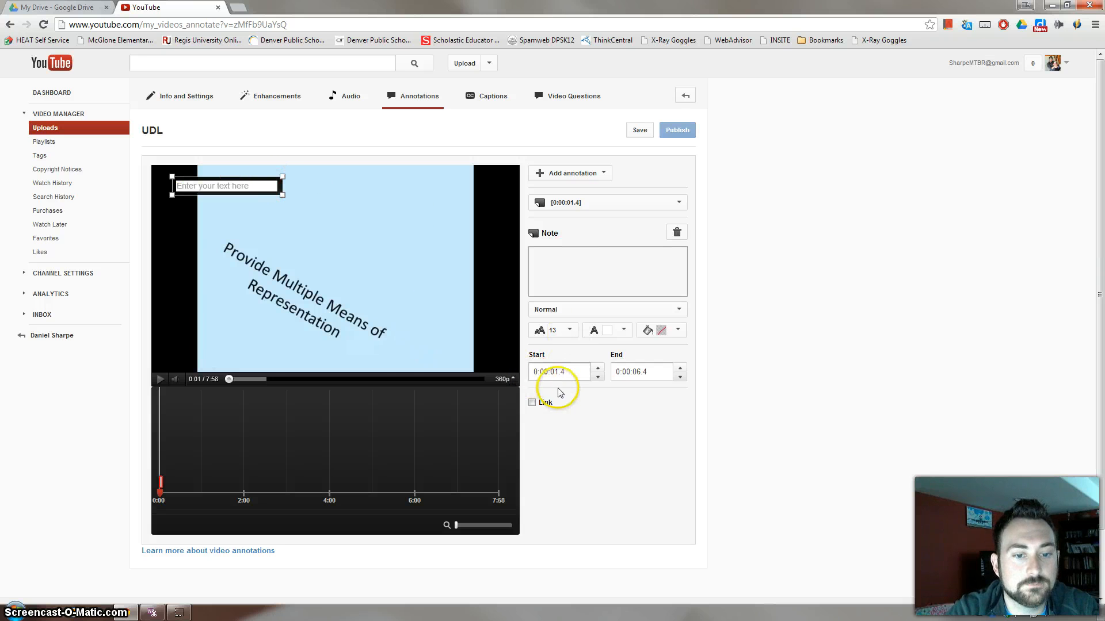
Step: Set the note's start time to 0:00:01.0 and its end time to 0:00:12.0
{"action": "mouse_move", "coordinate": [179, 388]}
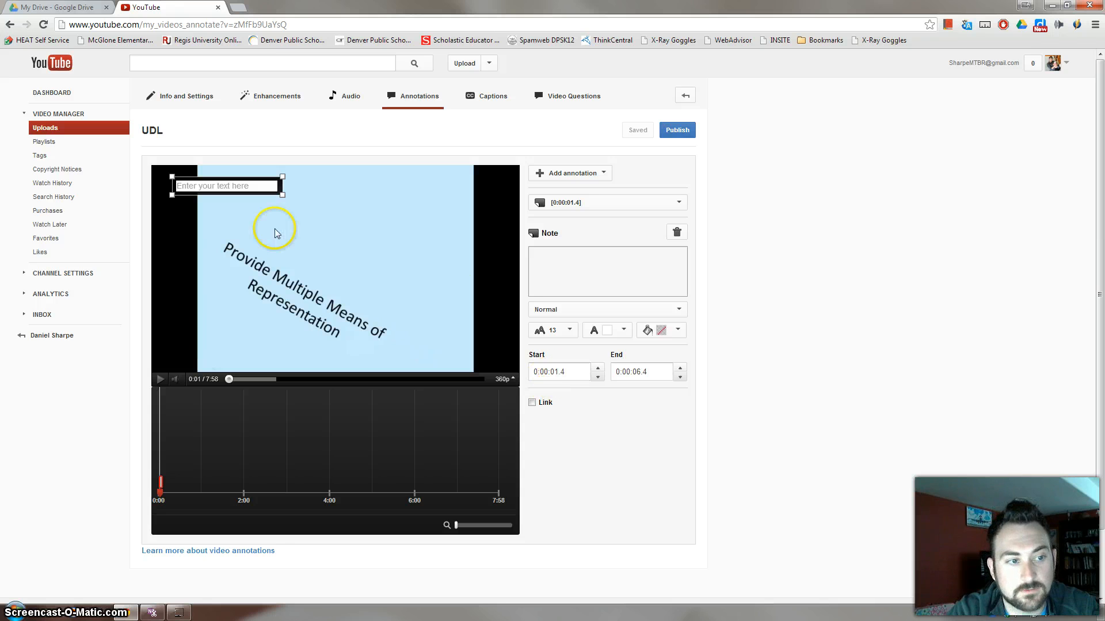
{"action": "double_click", "coordinate": [569, 372]}
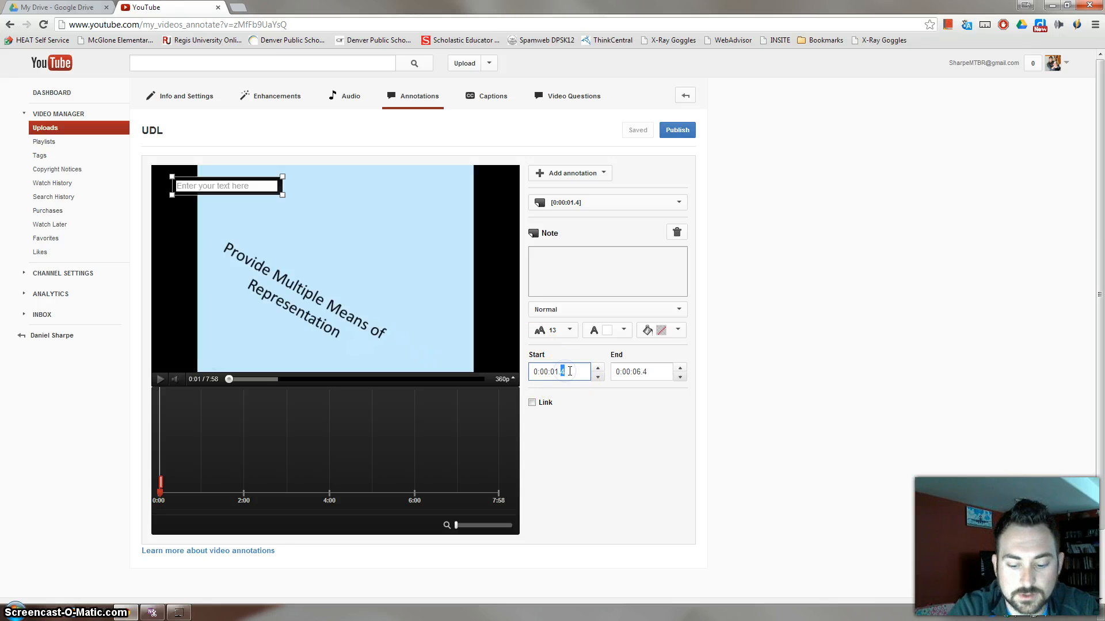
{"action": "type", "text": "0"}
{"action": "left_click", "coordinate": [637, 371]}
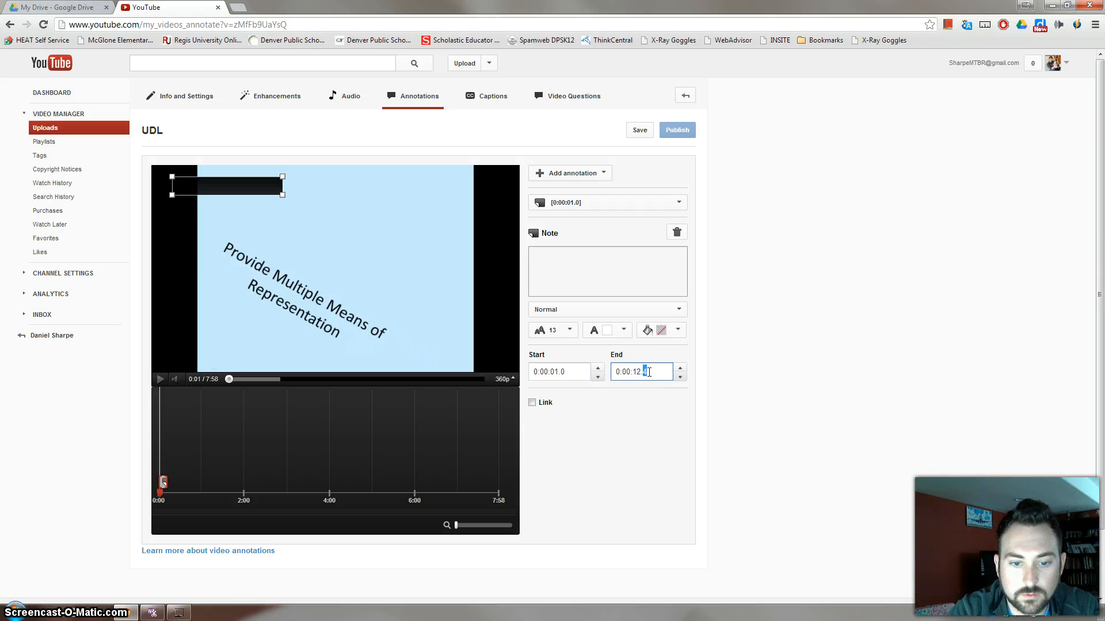
{"action": "left_click", "coordinate": [661, 409]}
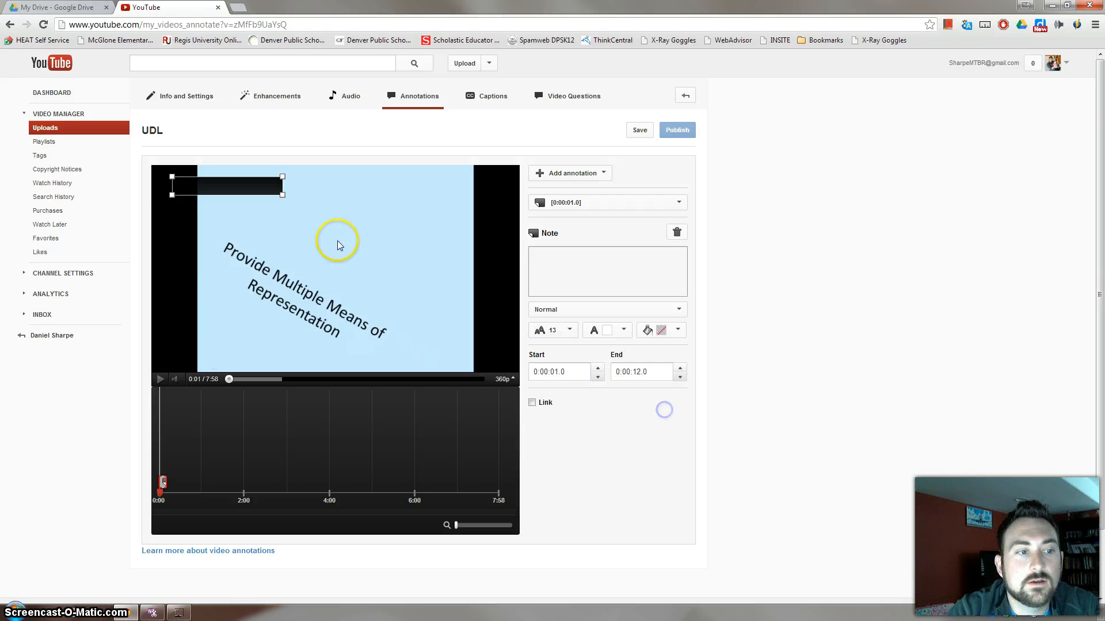
Step: Move the note to the lower-left of the slide below the Representation heading and make it taller, playing the video briefly to check its placement
{"action": "mouse_move", "coordinate": [265, 183]}
{"action": "left_mouse_down"}
{"action": "mouse_move", "coordinate": [262, 219]}
{"action": "mouse_move", "coordinate": [296, 343]}
{"action": "left_mouse_up"}
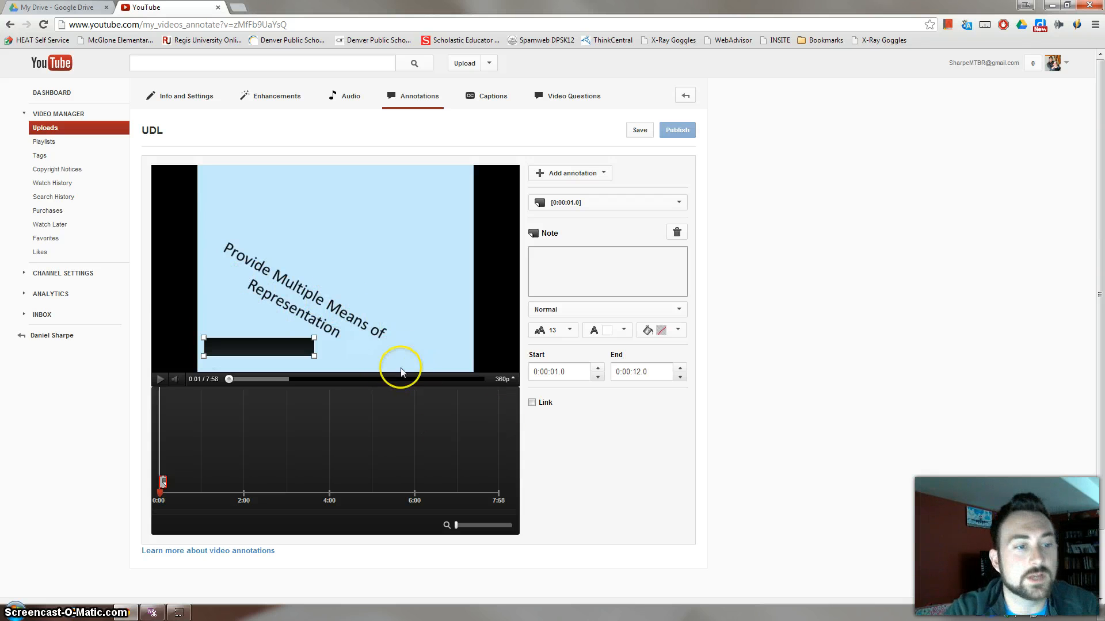
{"action": "left_click", "coordinate": [159, 380]}
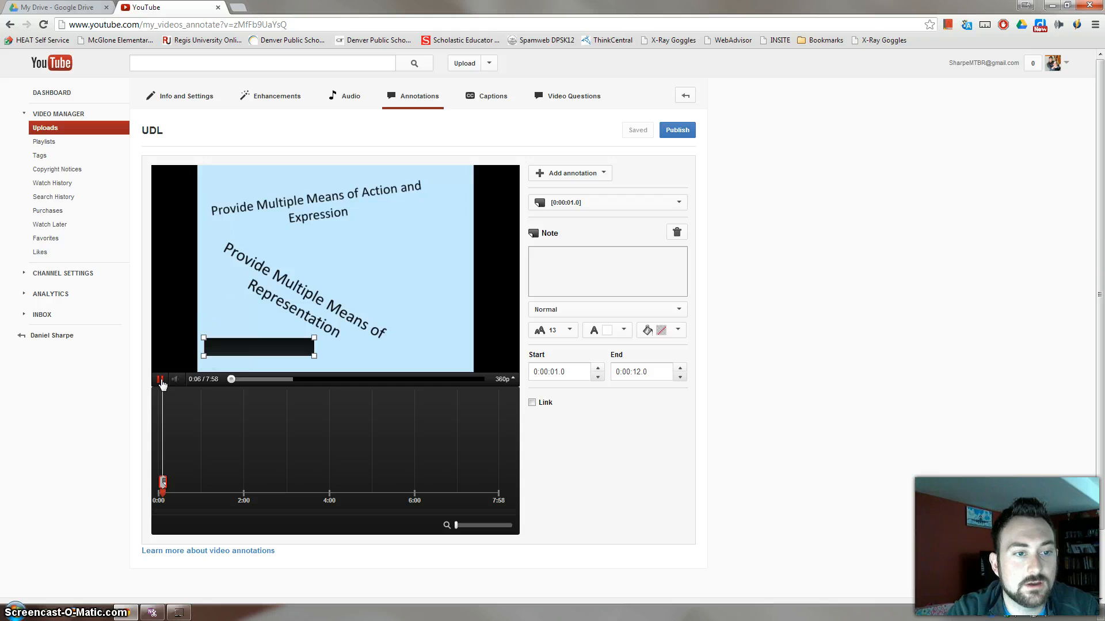
{"action": "left_click", "coordinate": [160, 380]}
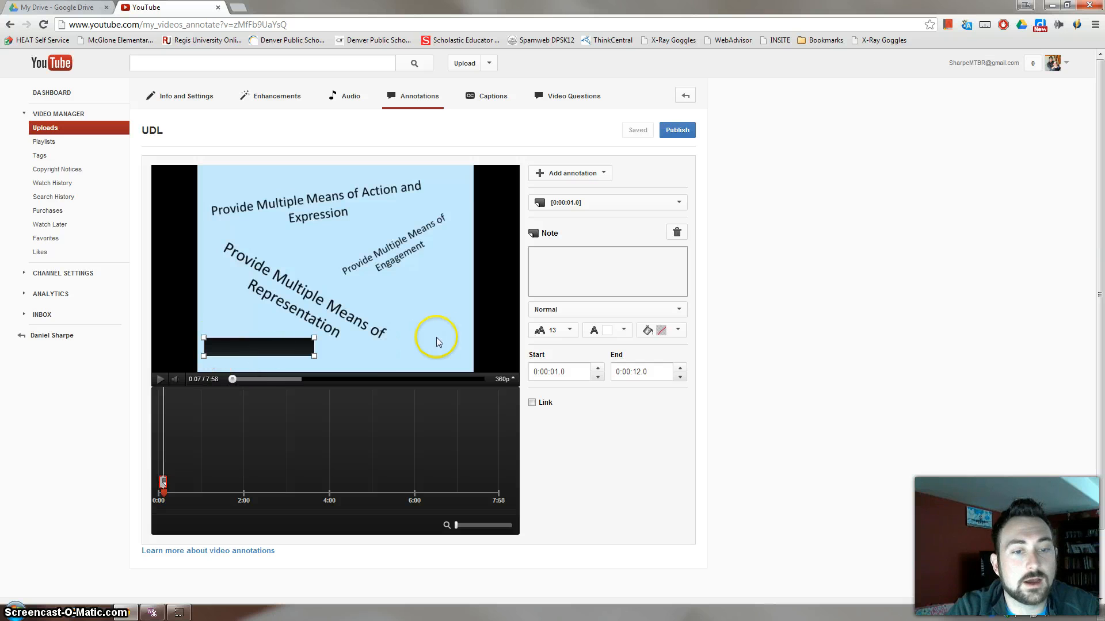
{"action": "left_click_drag", "start_coordinate": [203, 339], "coordinate": [208, 326]}
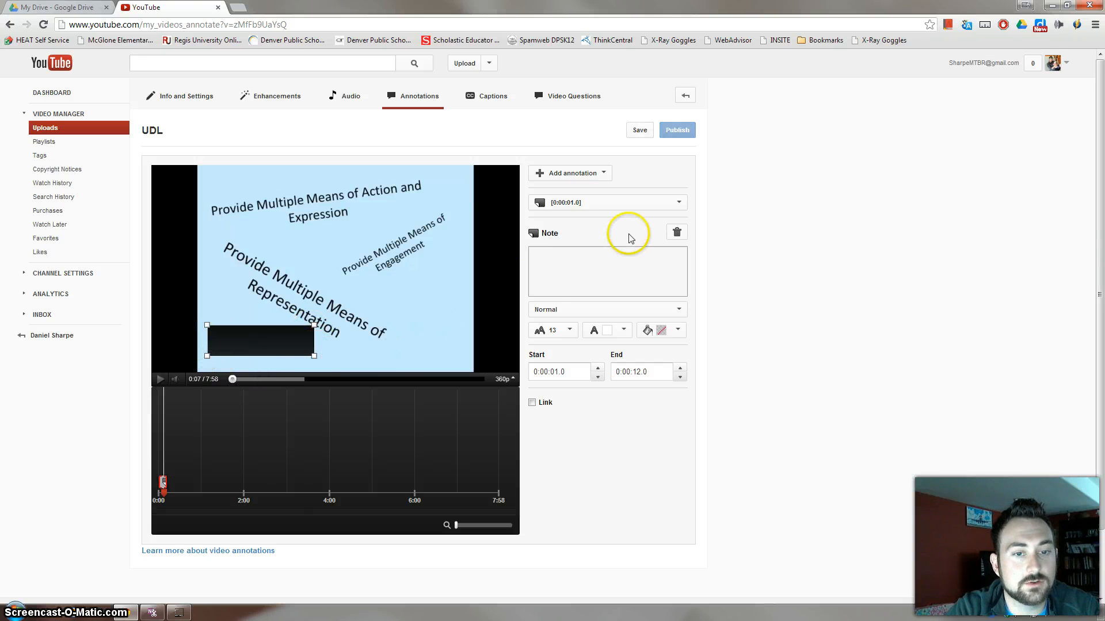
Step: Enter "Jump to Multiple Means of Representation" as the note's text and set its font size to 16
{"action": "left_click", "coordinate": [625, 261]}
{"action": "type", "text": "Jump to Multiple Means of Representation"}
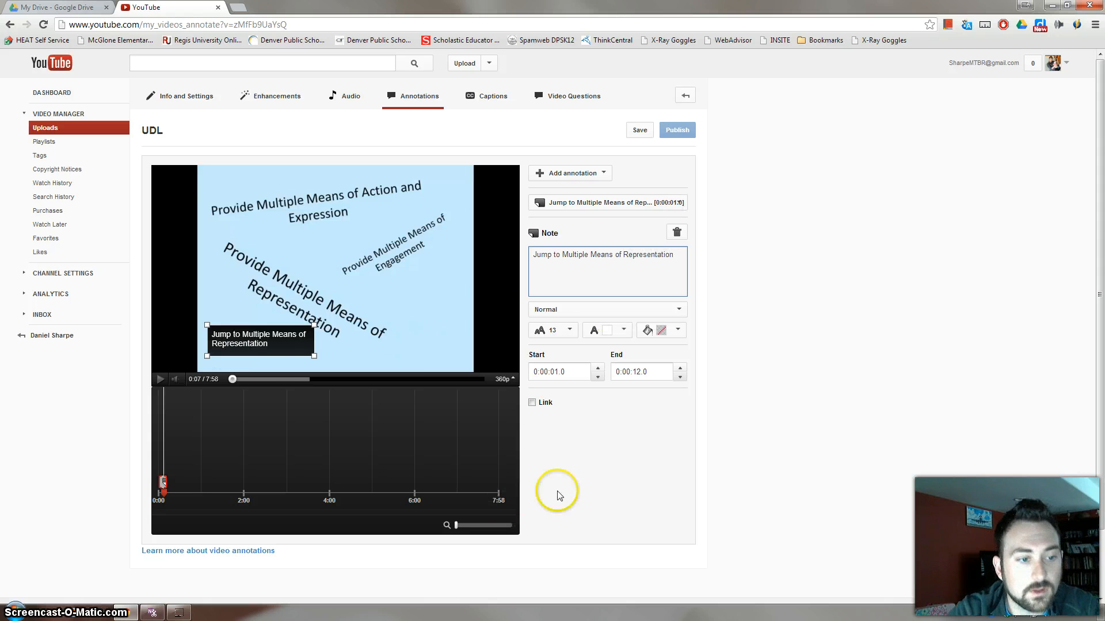
{"action": "left_click", "coordinate": [276, 345]}
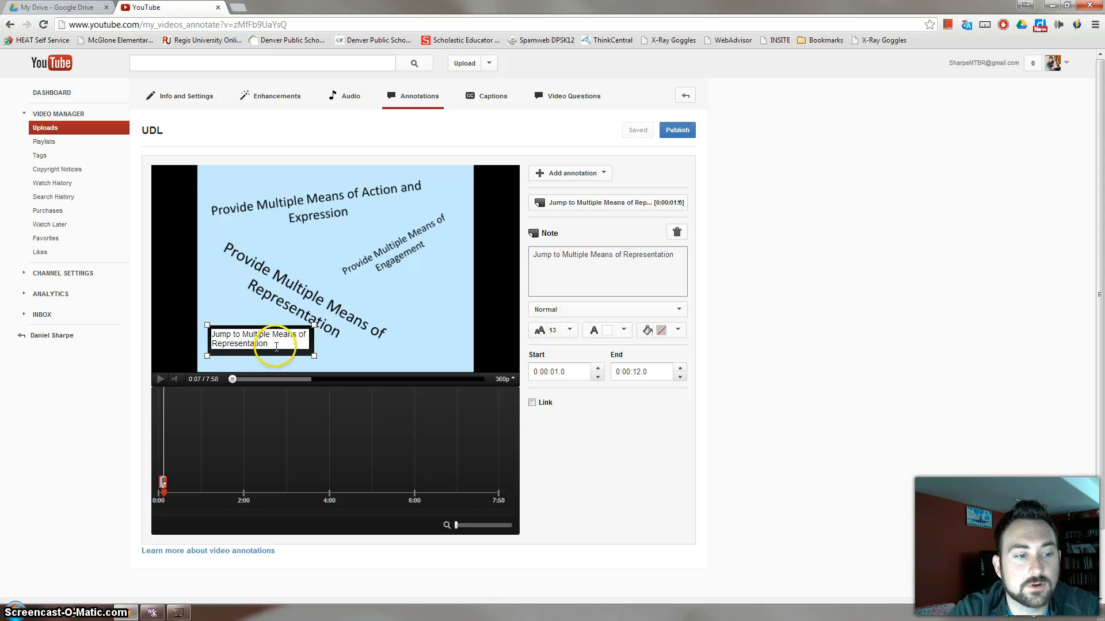
{"action": "left_click", "coordinate": [568, 330]}
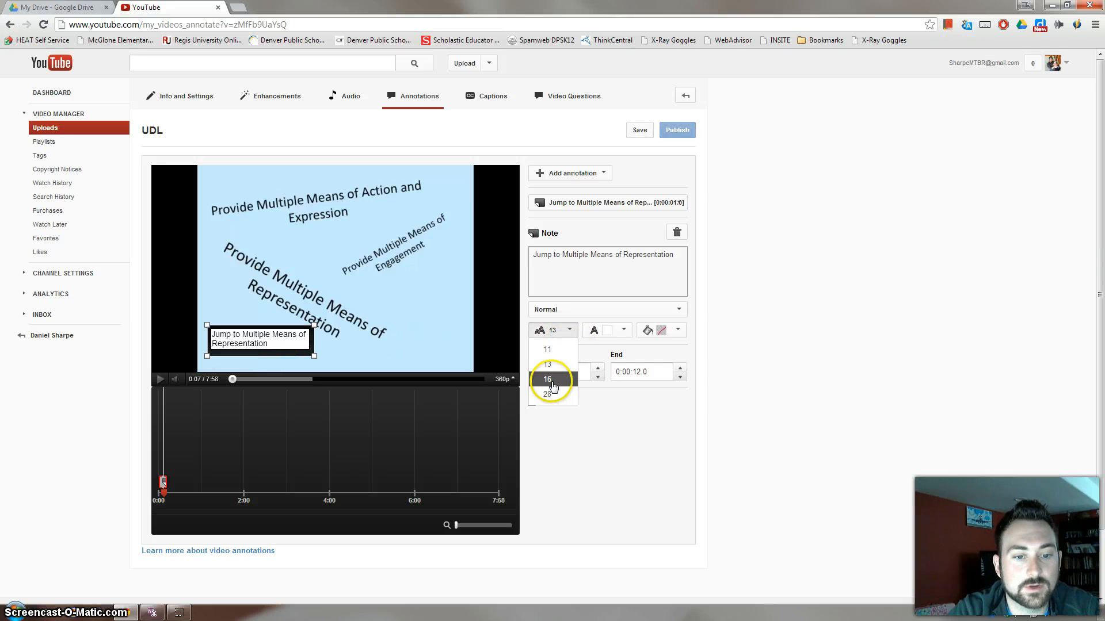
{"action": "left_click", "coordinate": [556, 332]}
{"action": "left_click", "coordinate": [564, 333]}
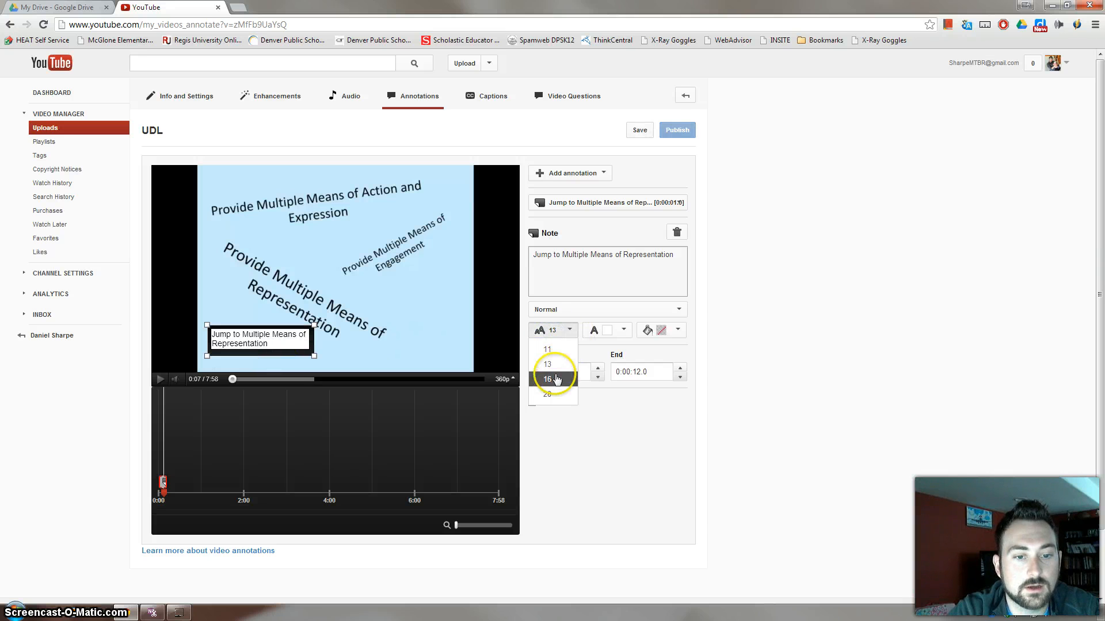
{"action": "left_click", "coordinate": [557, 379]}
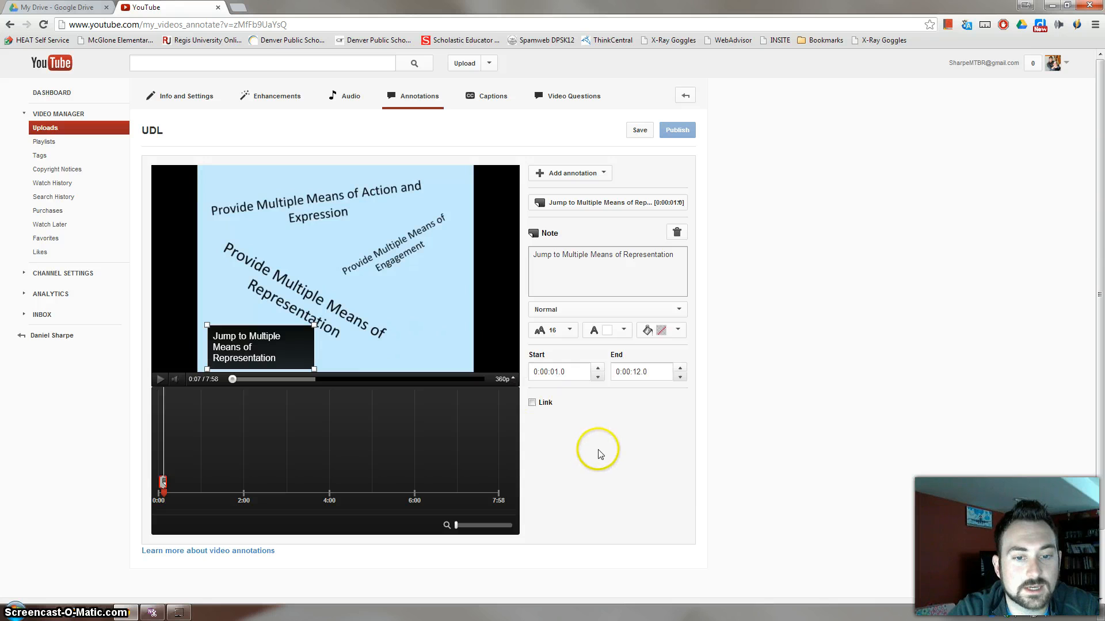
Step: Give the note a red background colour
{"action": "left_click", "coordinate": [632, 332]}
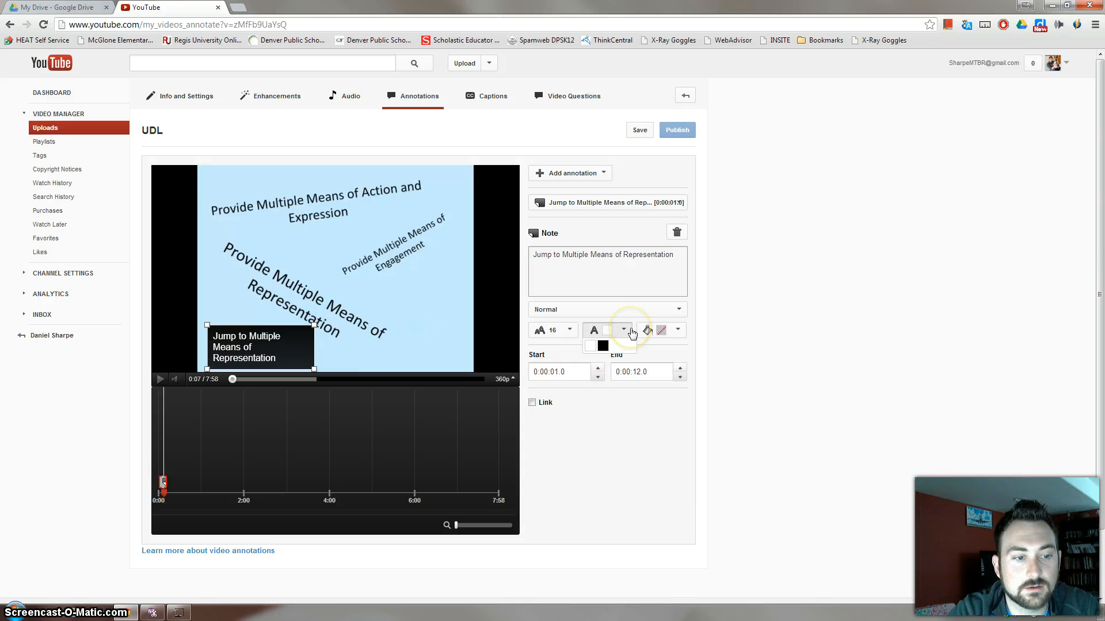
{"action": "left_click", "coordinate": [676, 332]}
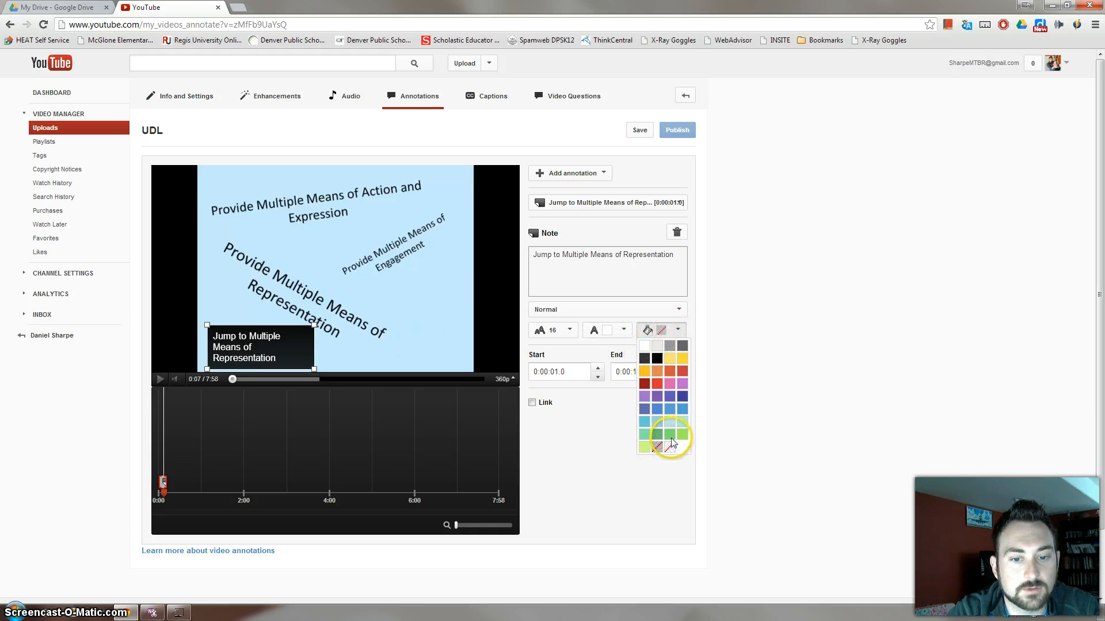
{"action": "left_click", "coordinate": [712, 343]}
{"action": "left_click", "coordinate": [678, 331]}
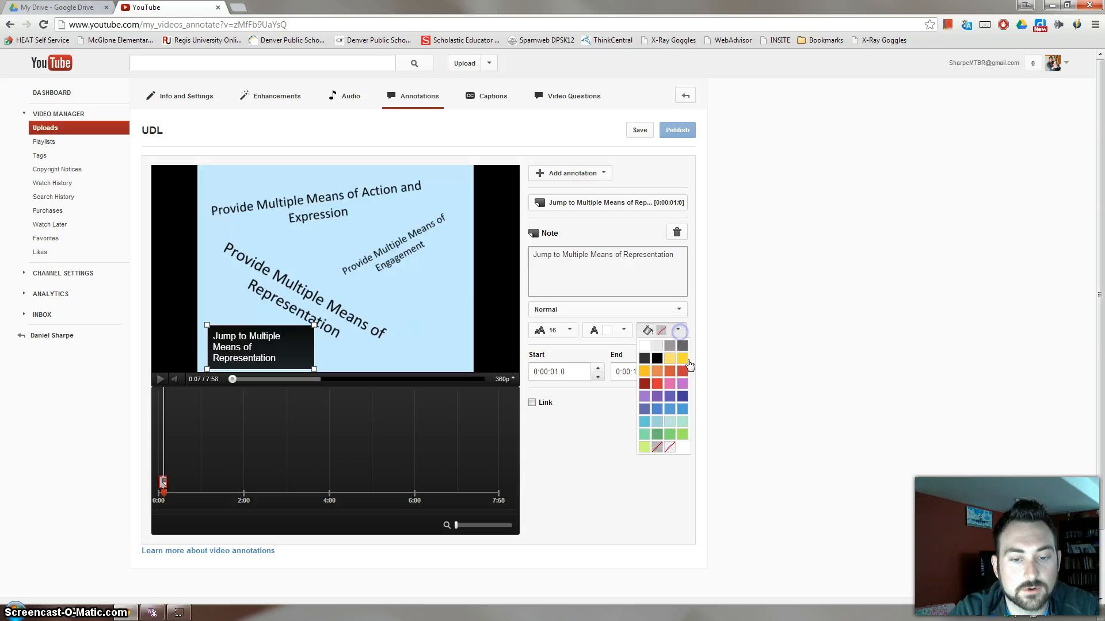
{"action": "left_click", "coordinate": [683, 373]}
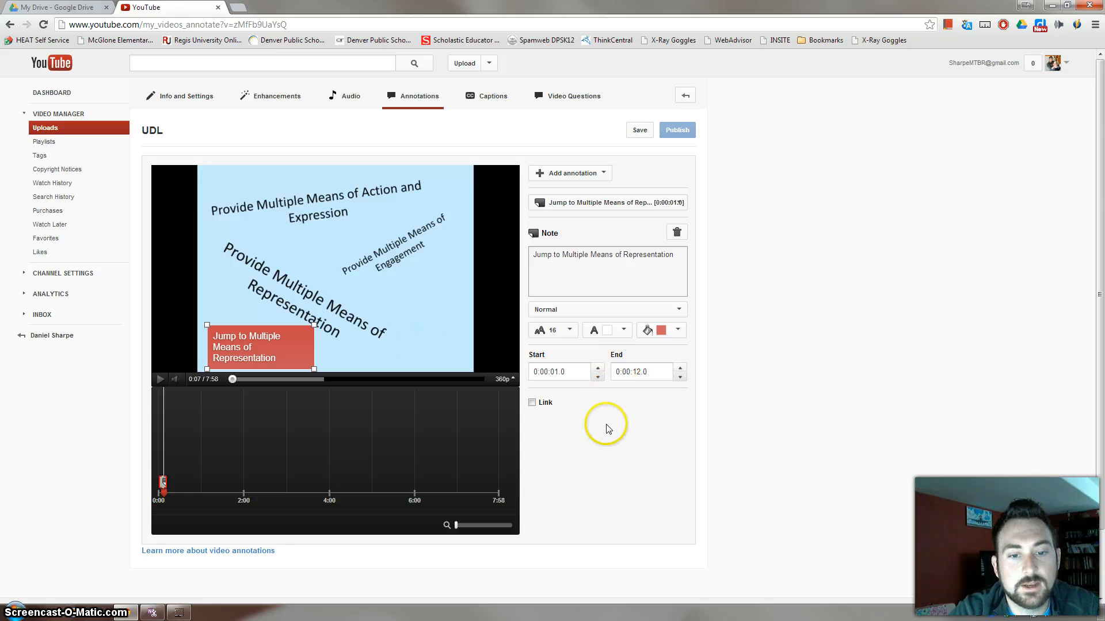
Step: Enable a Video link on the note, and open the UDL video's watch page from the uploads list on youtube.com in a new tab
{"action": "left_click", "coordinate": [547, 405]}
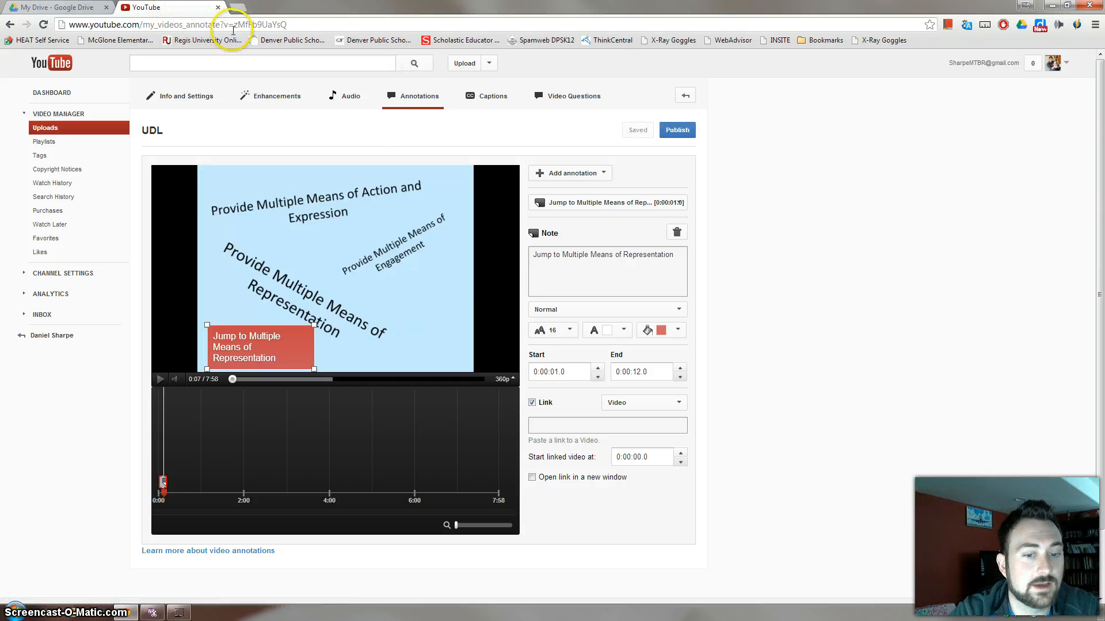
{"action": "left_click", "coordinate": [230, 9]}
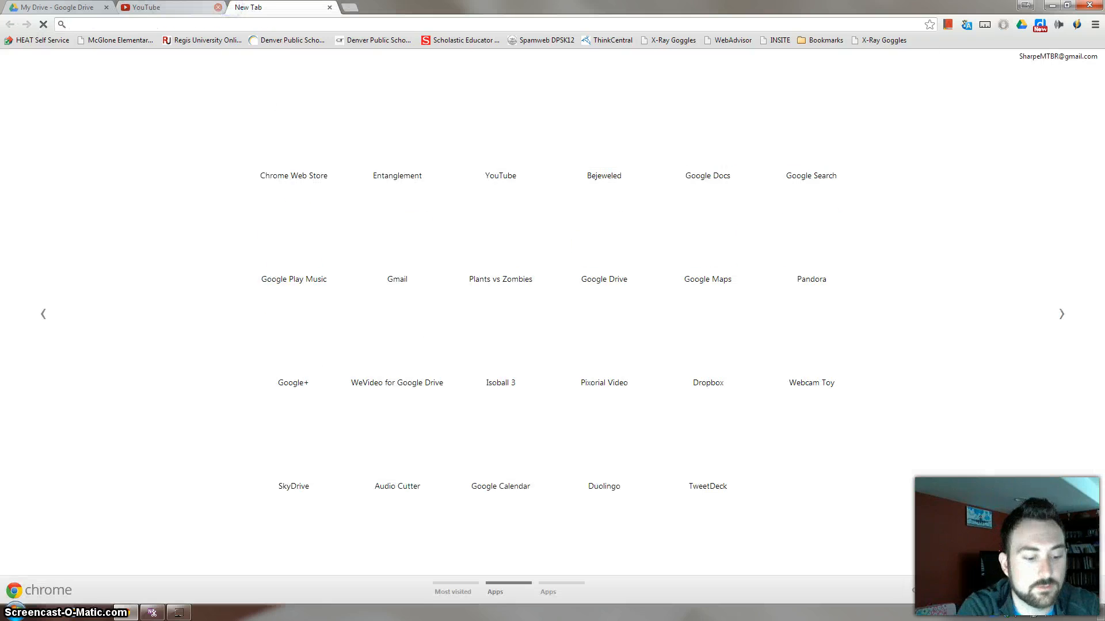
{"action": "type", "text": "youtube.com"}
{"action": "key", "text": "Return"}
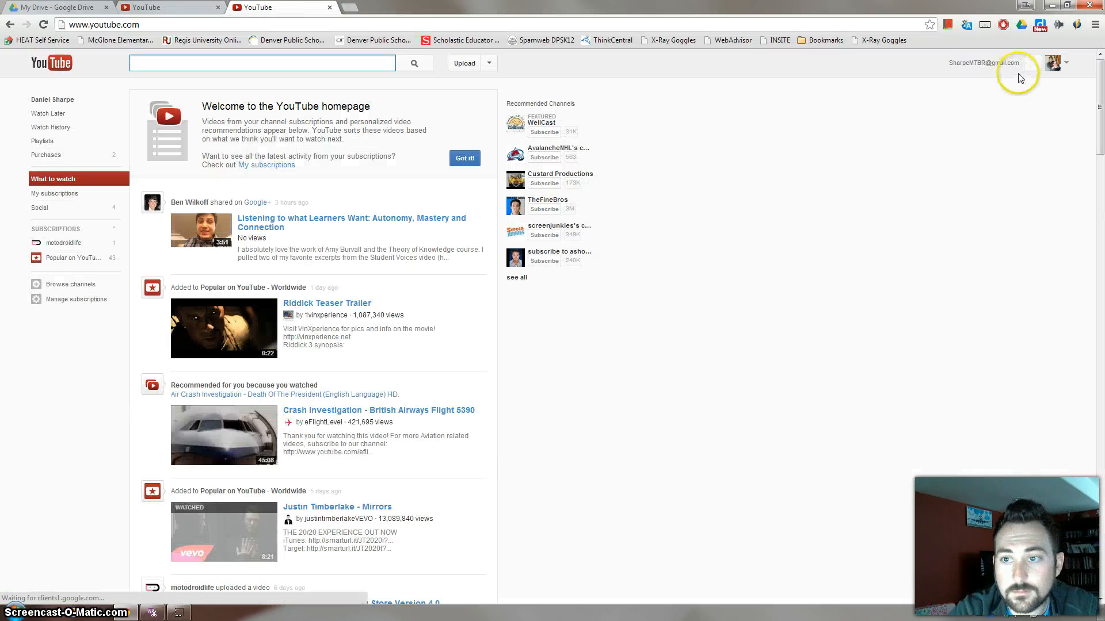
{"action": "left_click", "coordinate": [1066, 63]}
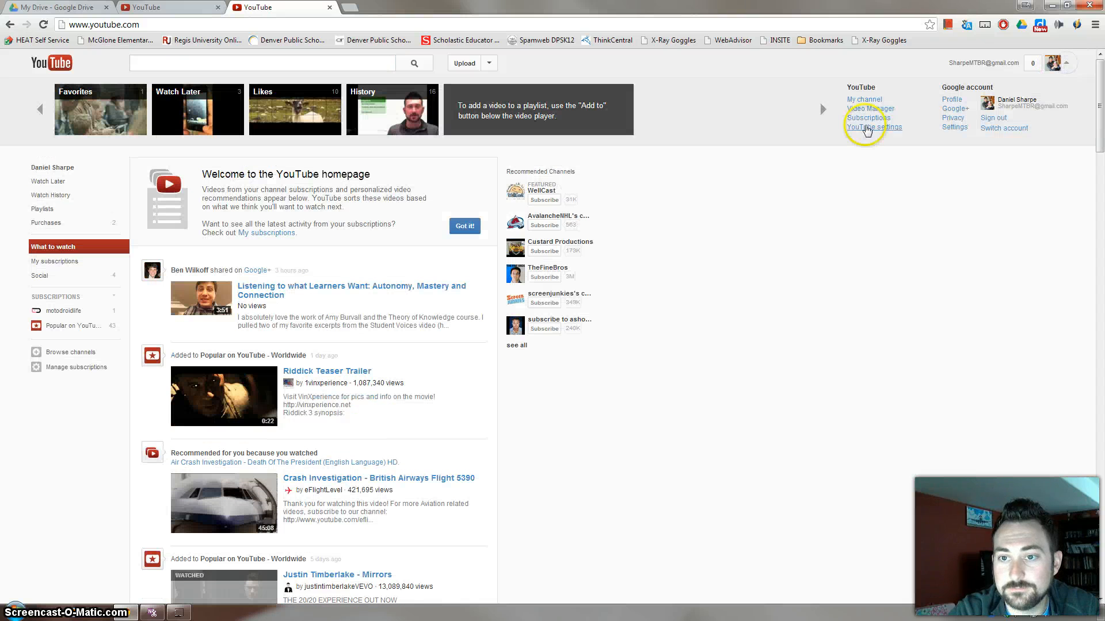
{"action": "left_click", "coordinate": [865, 107]}
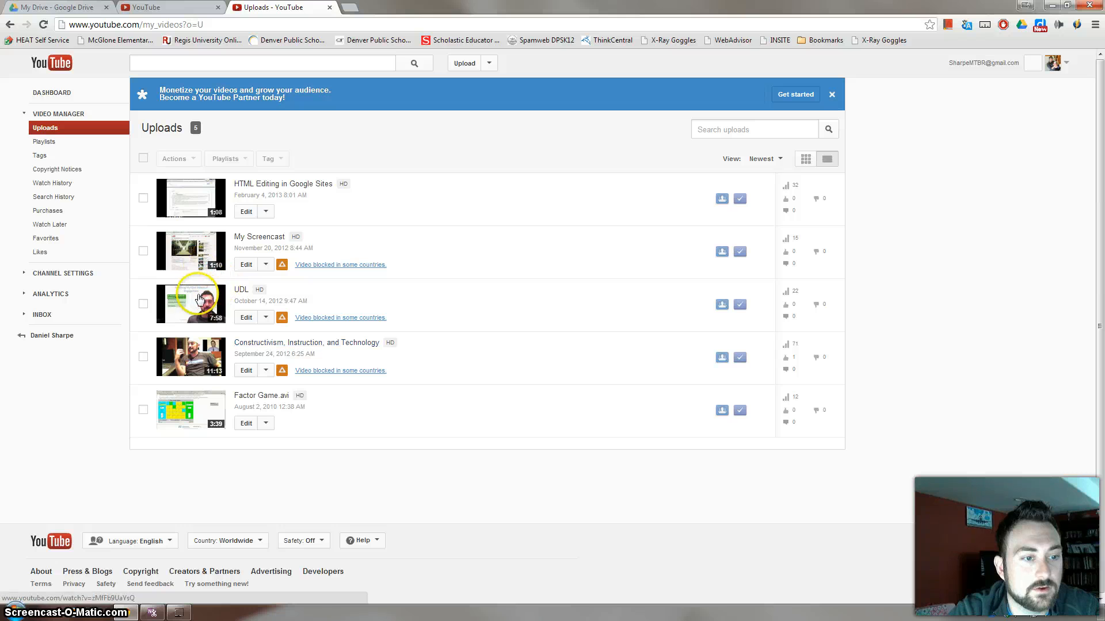
{"action": "left_click", "coordinate": [193, 303]}
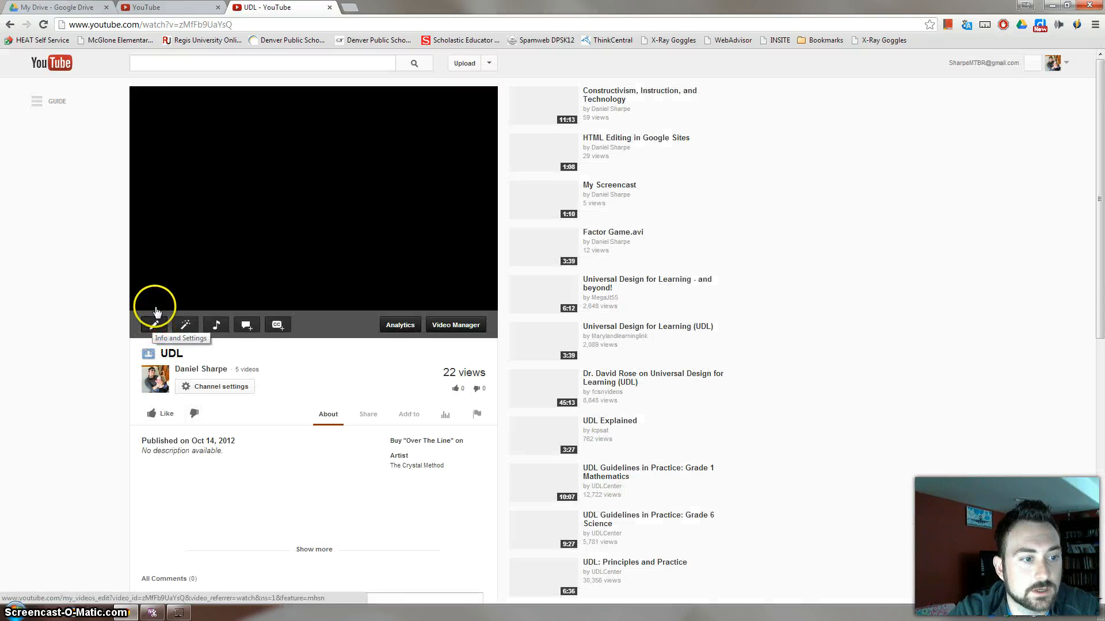
{"action": "left_click", "coordinate": [145, 305]}
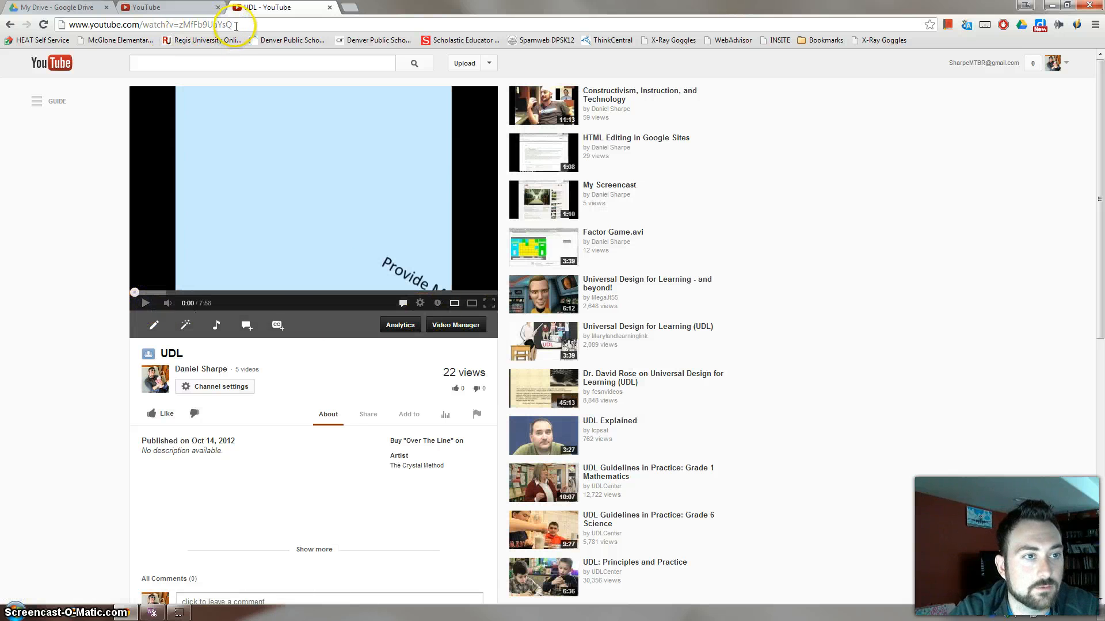
Step: Copy the UDL video's address and paste it as the note's video link
{"action": "left_click_drag", "start_coordinate": [231, 25], "coordinate": [86, 10]}
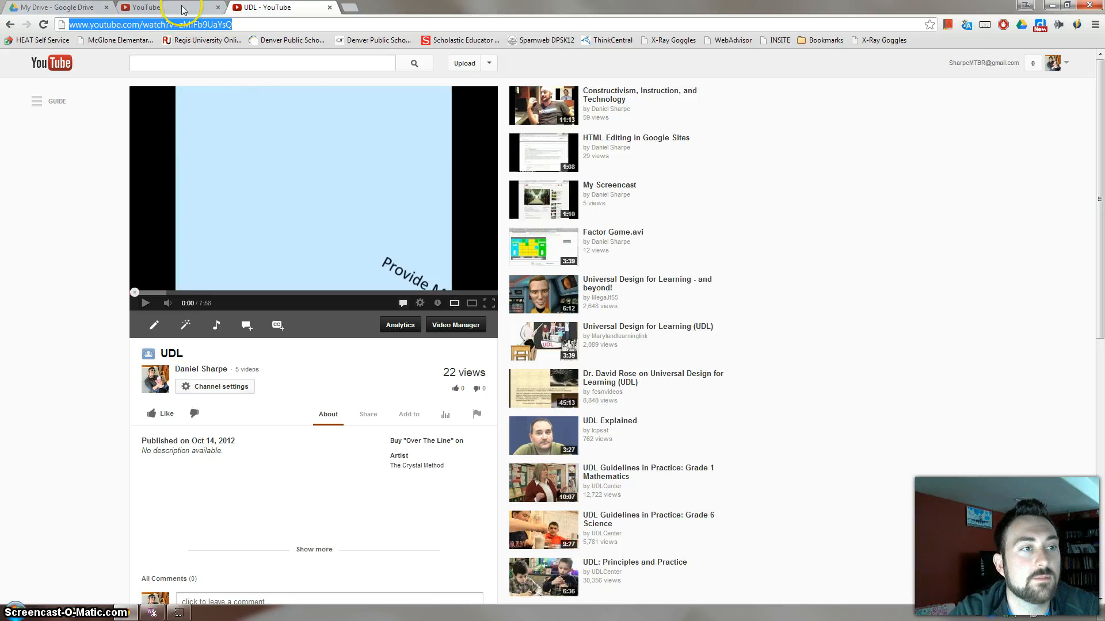
{"action": "right_click", "coordinate": [193, 26]}
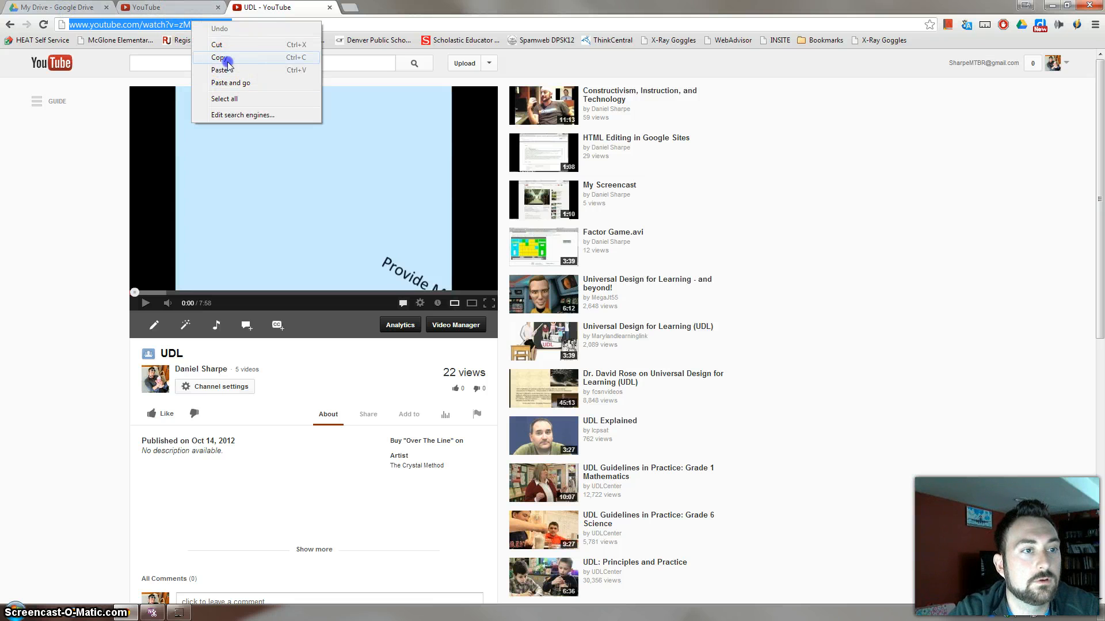
{"action": "left_click", "coordinate": [224, 69]}
{"action": "left_click", "coordinate": [167, 7]}
{"action": "left_click", "coordinate": [552, 425]}
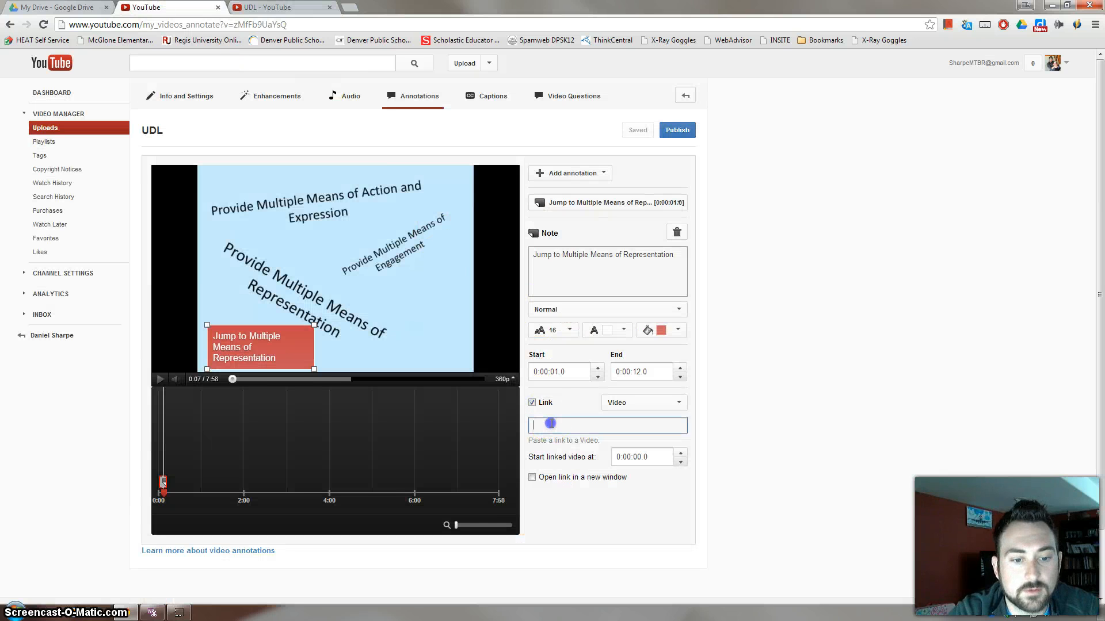
{"action": "right_click", "coordinate": [552, 425]}
{"action": "left_click", "coordinate": [580, 484]}
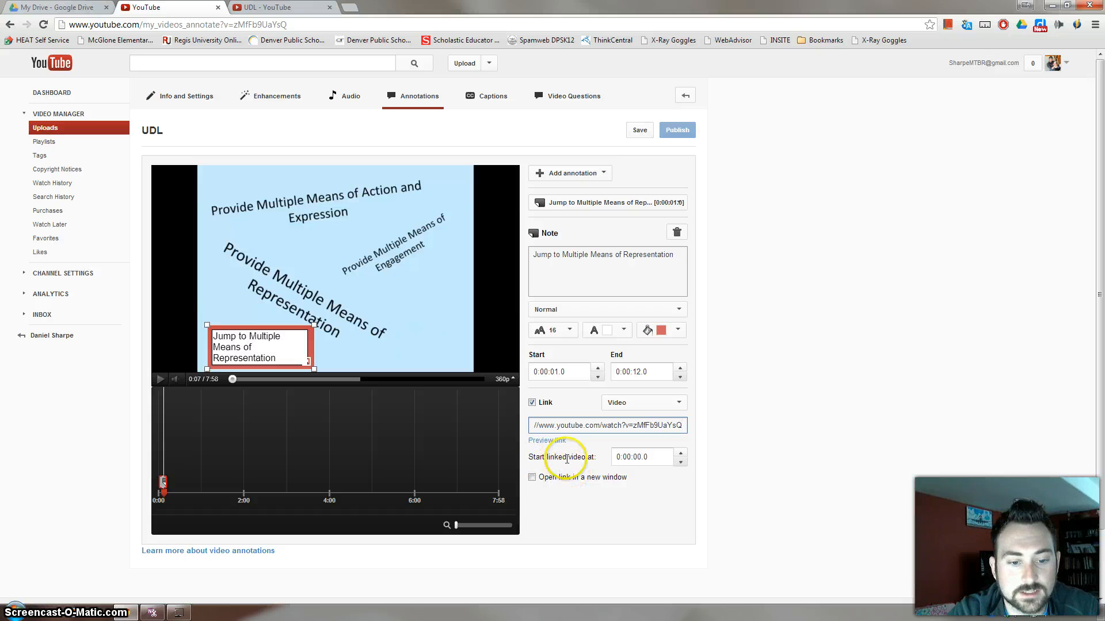
Step: Locate where the Multiple Means of Representation section begins in the UDL video, and set the note's linked-video start time to 0:00:13.0
{"action": "key", "text": "ctrl+Tab"}
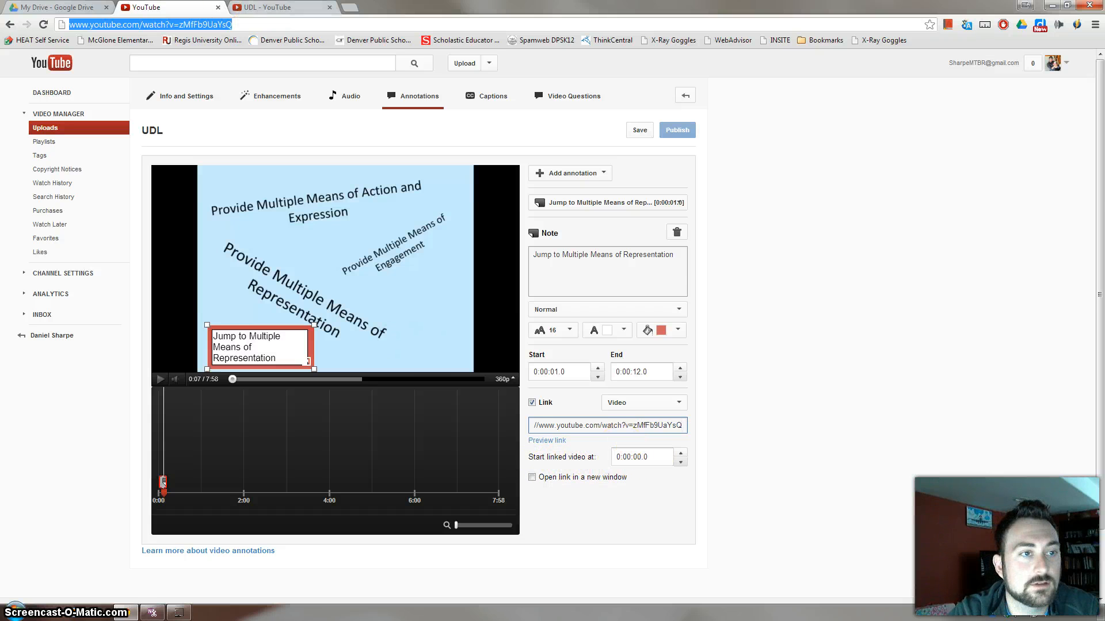
{"action": "left_click", "coordinate": [135, 295]}
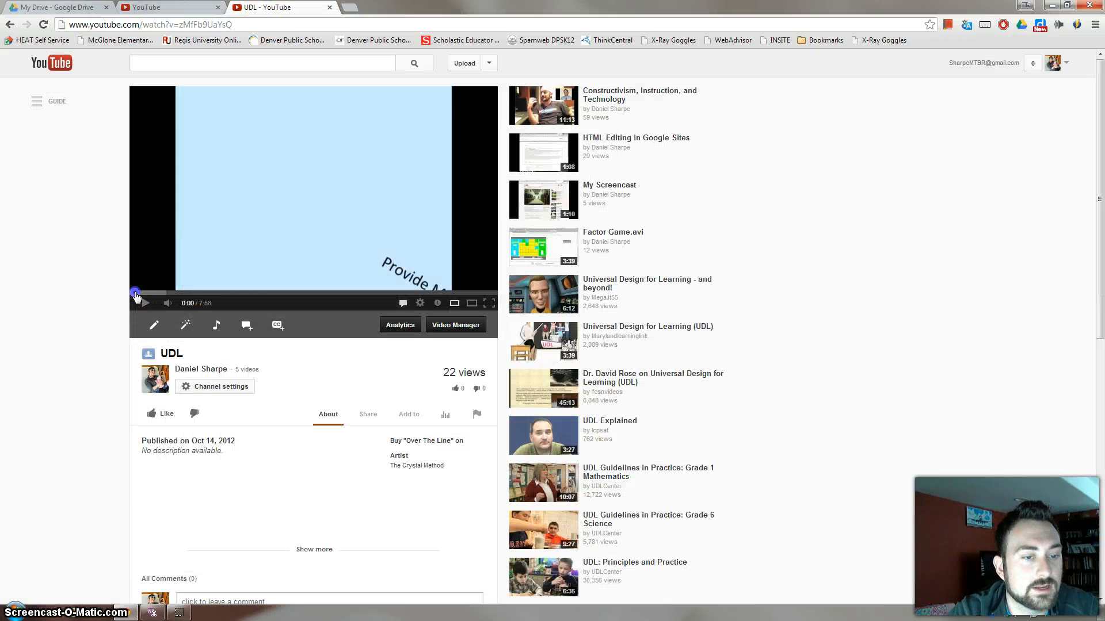
{"action": "left_click_drag", "start_coordinate": [141, 295], "coordinate": [147, 293]}
{"action": "left_click_drag", "start_coordinate": [146, 289], "coordinate": [145, 290]}
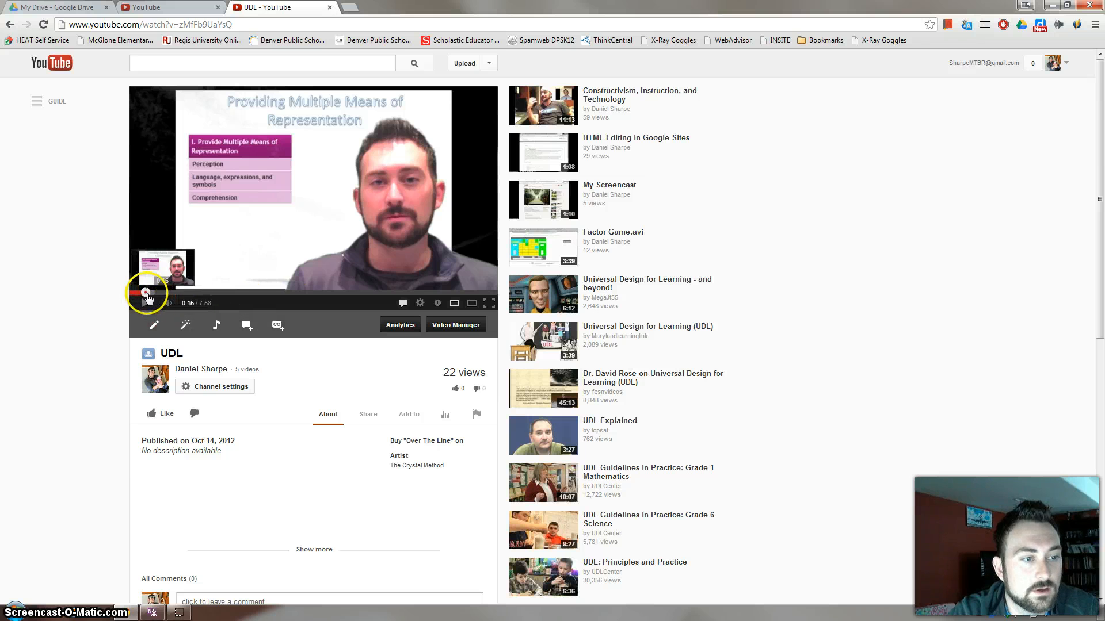
{"action": "left_click_drag", "start_coordinate": [146, 291], "coordinate": [145, 296]}
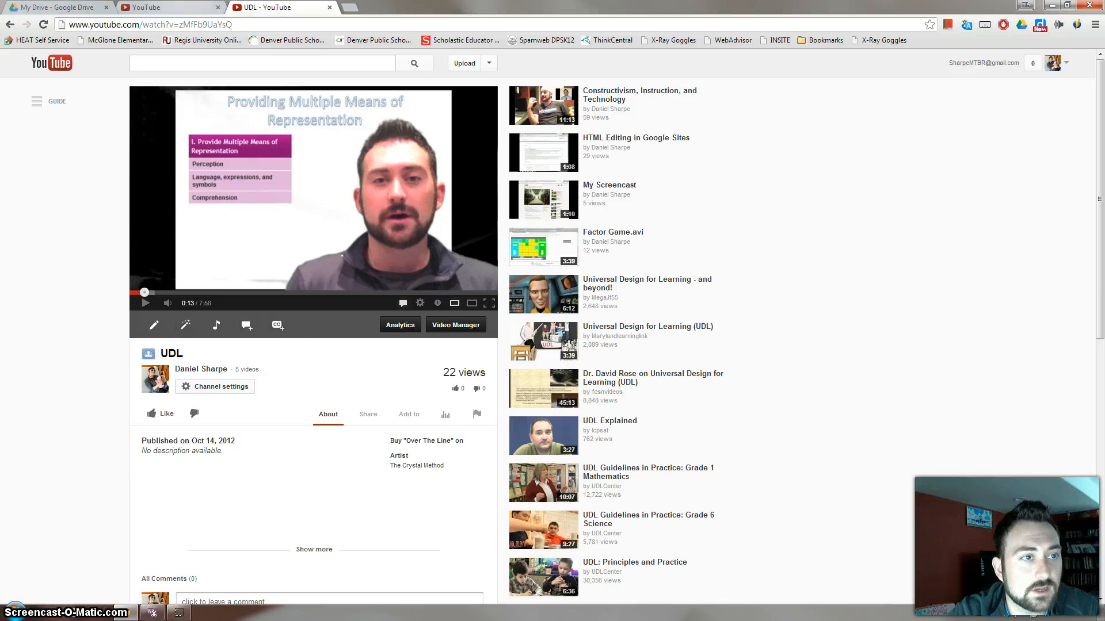
{"action": "left_click", "coordinate": [168, 7]}
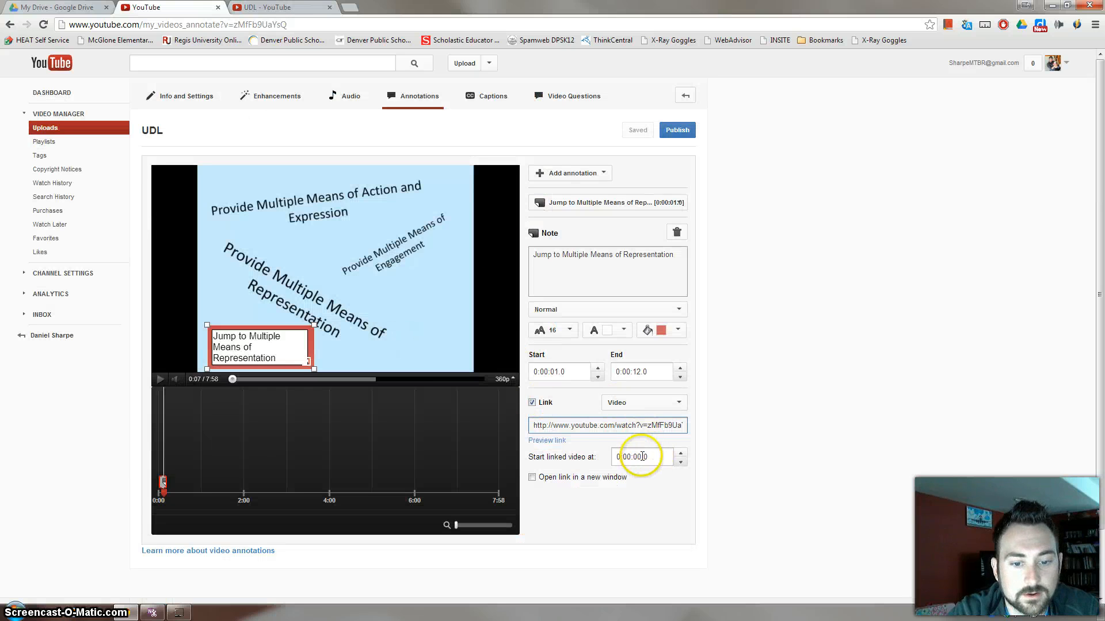
{"action": "type", "text": "13"}
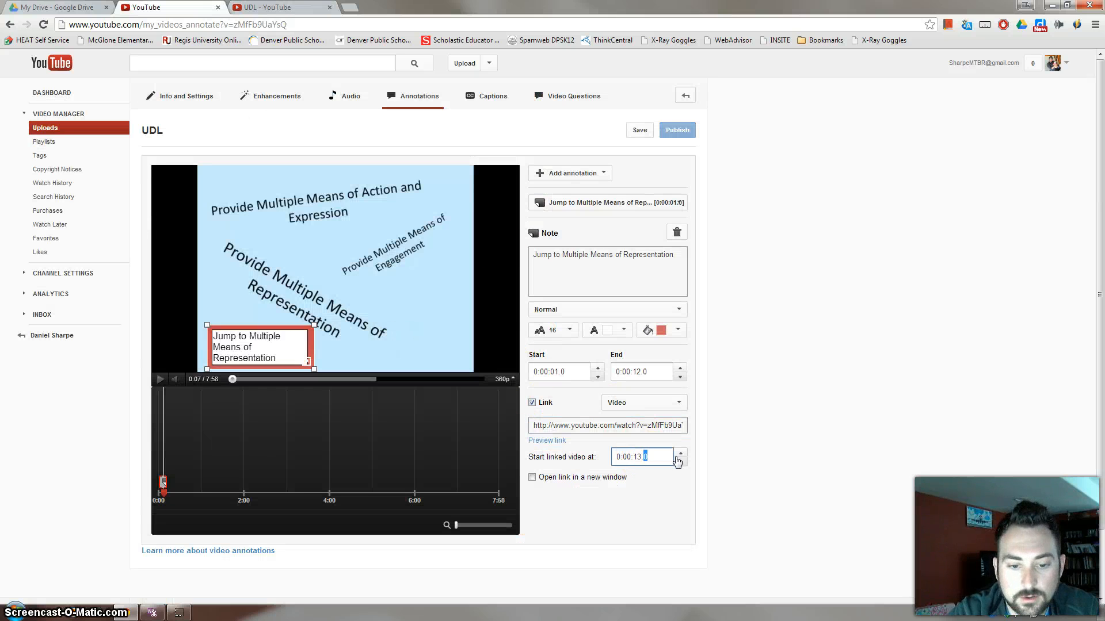
{"action": "left_click_drag", "start_coordinate": [676, 425], "coordinate": [712, 423]}
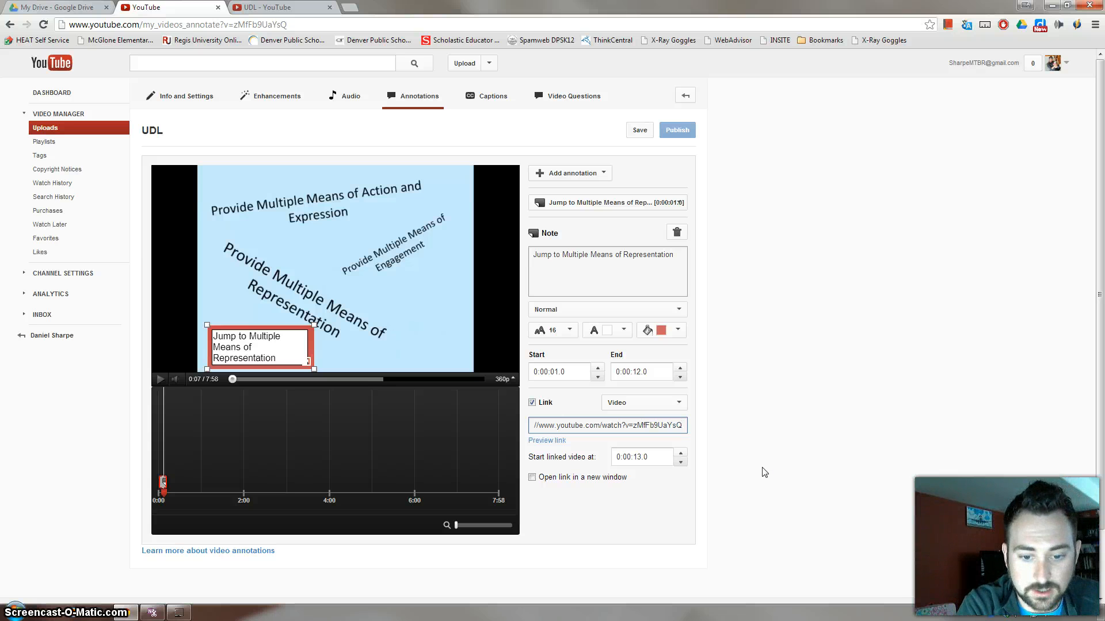
{"action": "type", "text": "#t="}
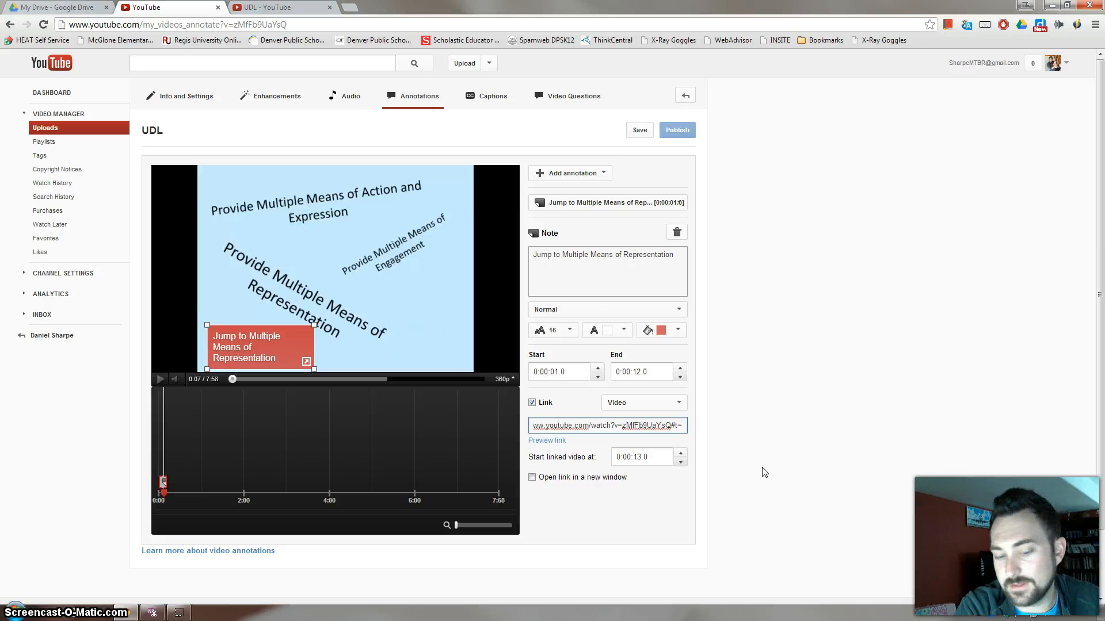
{"action": "type", "text": "13s"}
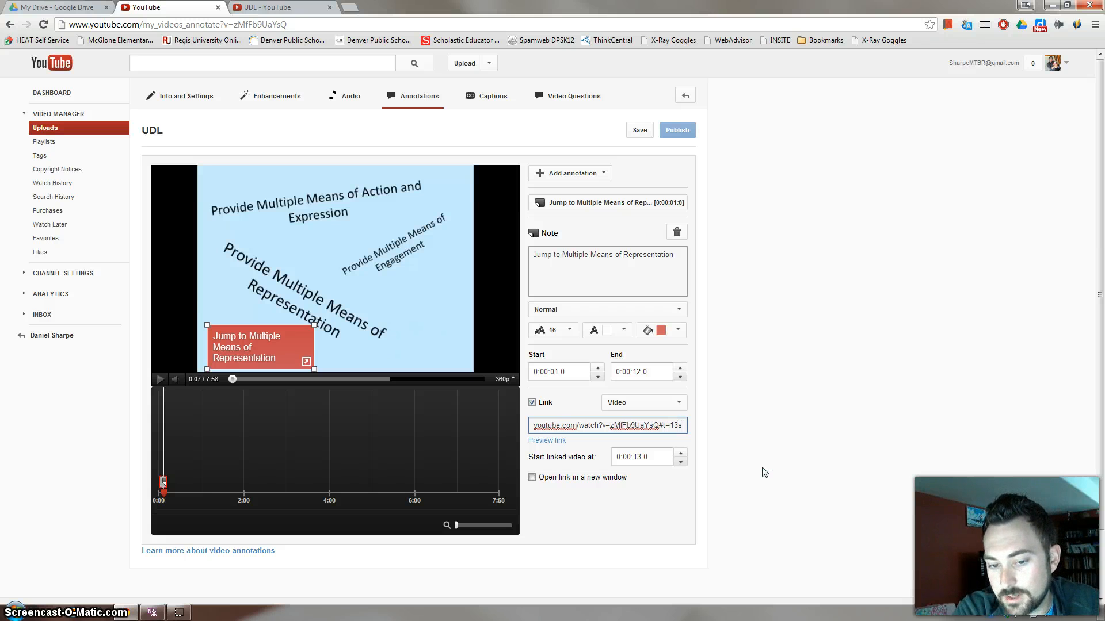
{"action": "key", "text": "BackSpace"}
{"action": "key", "text": "BackSpace"}
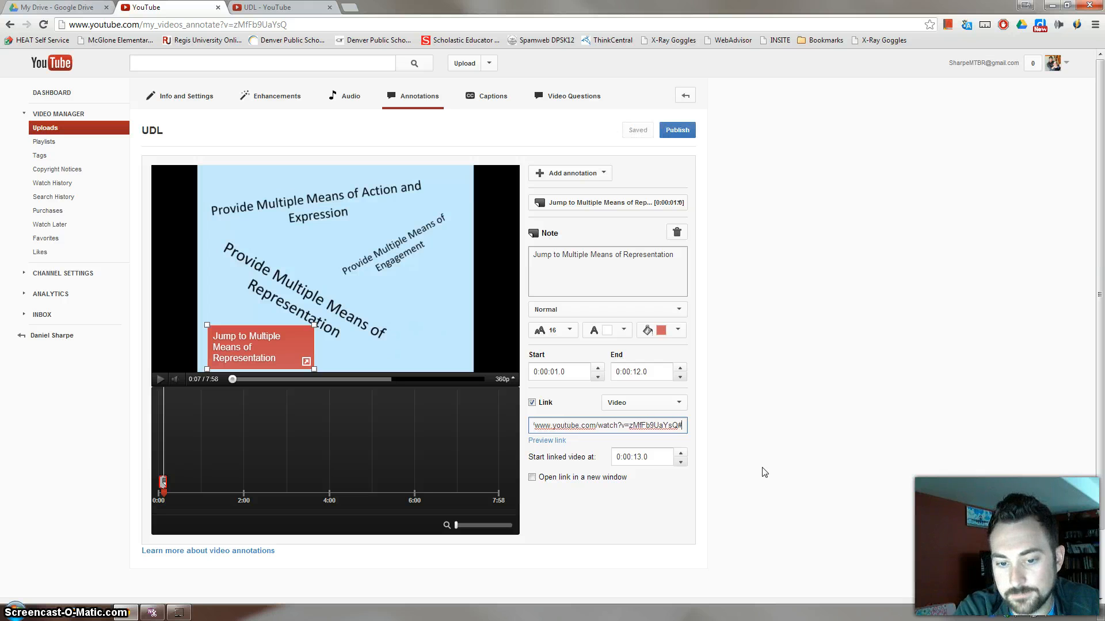
Step: Save the annotation changes to the UDL video
{"action": "left_click", "coordinate": [640, 134]}
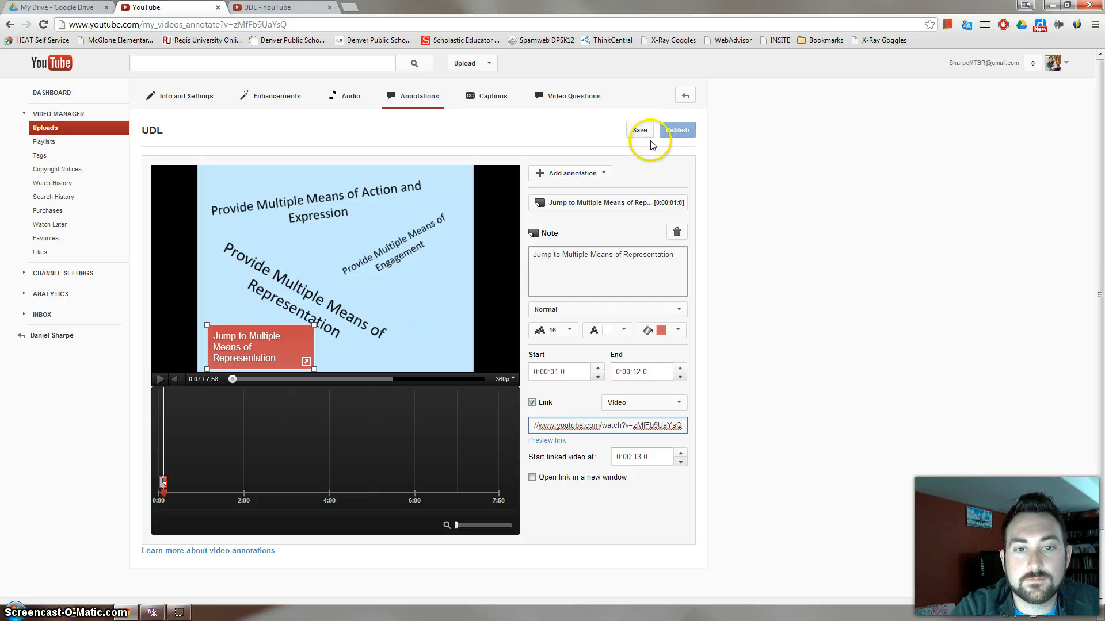
{"action": "left_click", "coordinate": [639, 133]}
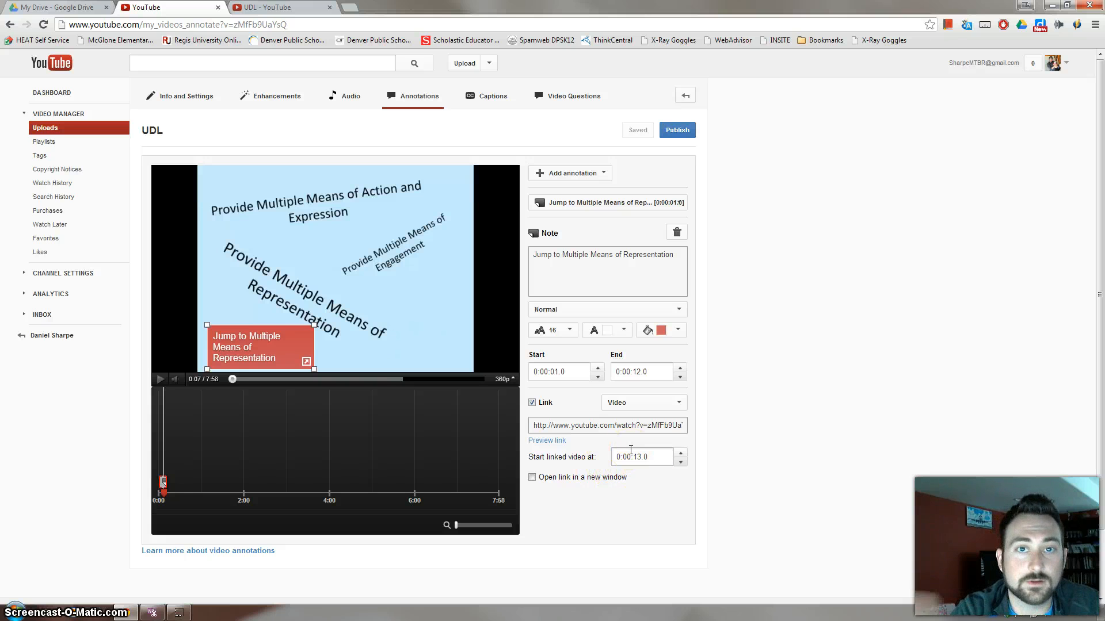
{"action": "left_click", "coordinate": [642, 384]}
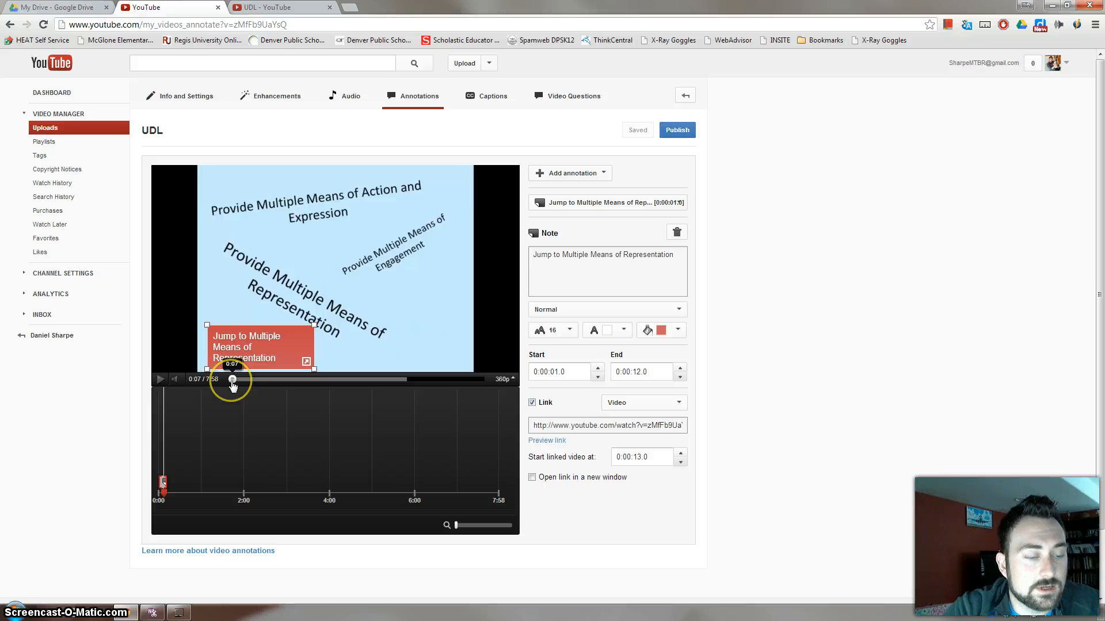
Step: Play the video from the beginning to about 4 seconds and add a second note reading "Jump to Multiple Means of Action and Expression" there
{"action": "left_click_drag", "start_coordinate": [231, 386], "coordinate": [230, 388]}
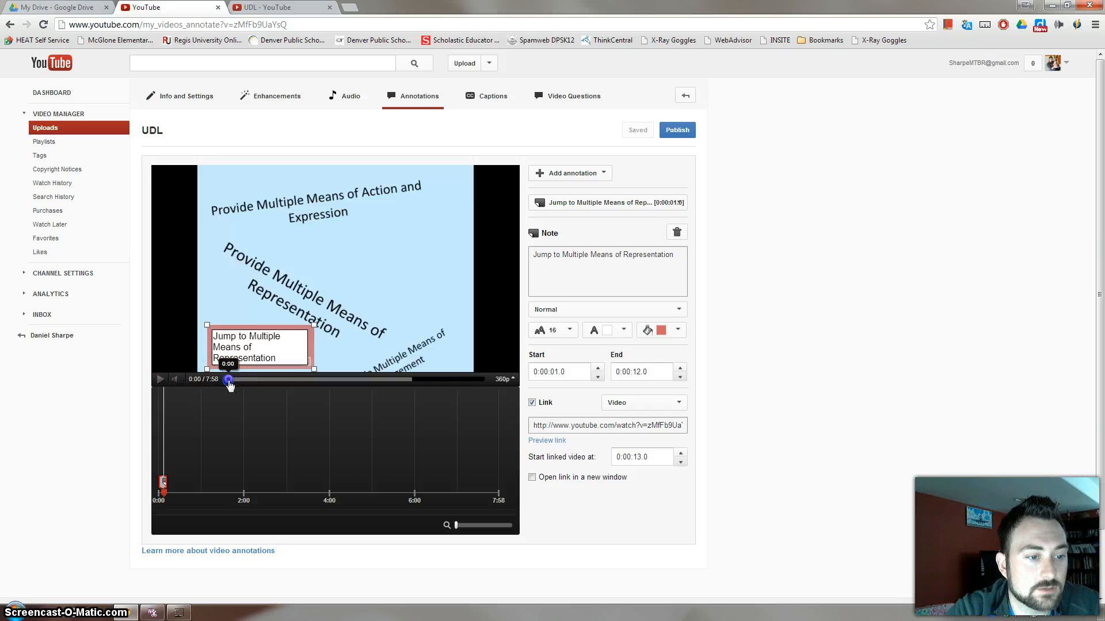
{"action": "left_click", "coordinate": [229, 380]}
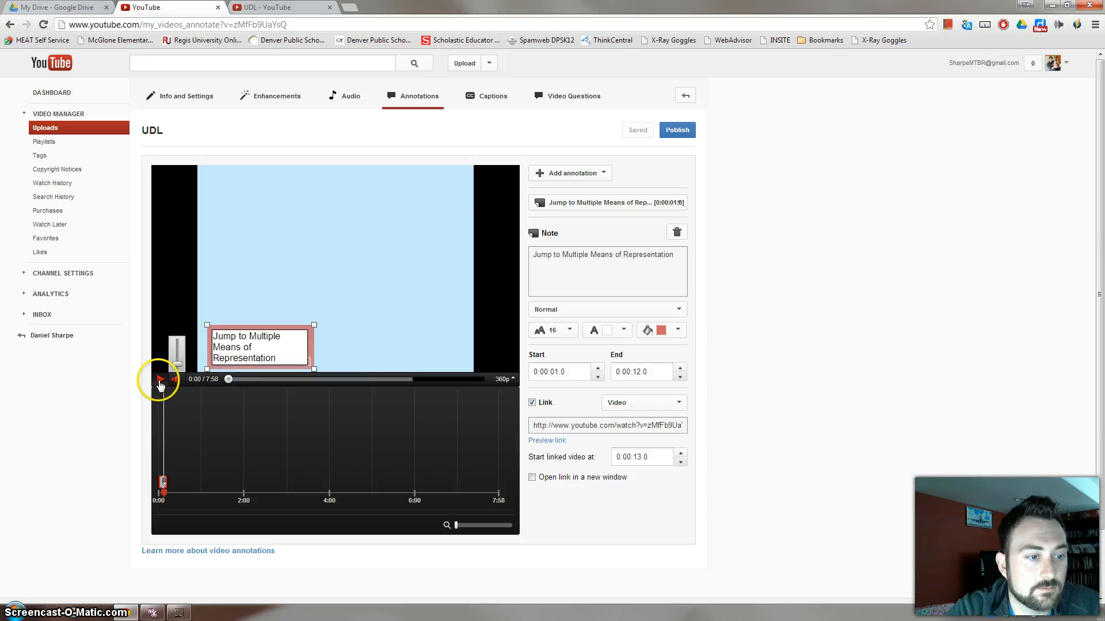
{"action": "left_click", "coordinate": [159, 381]}
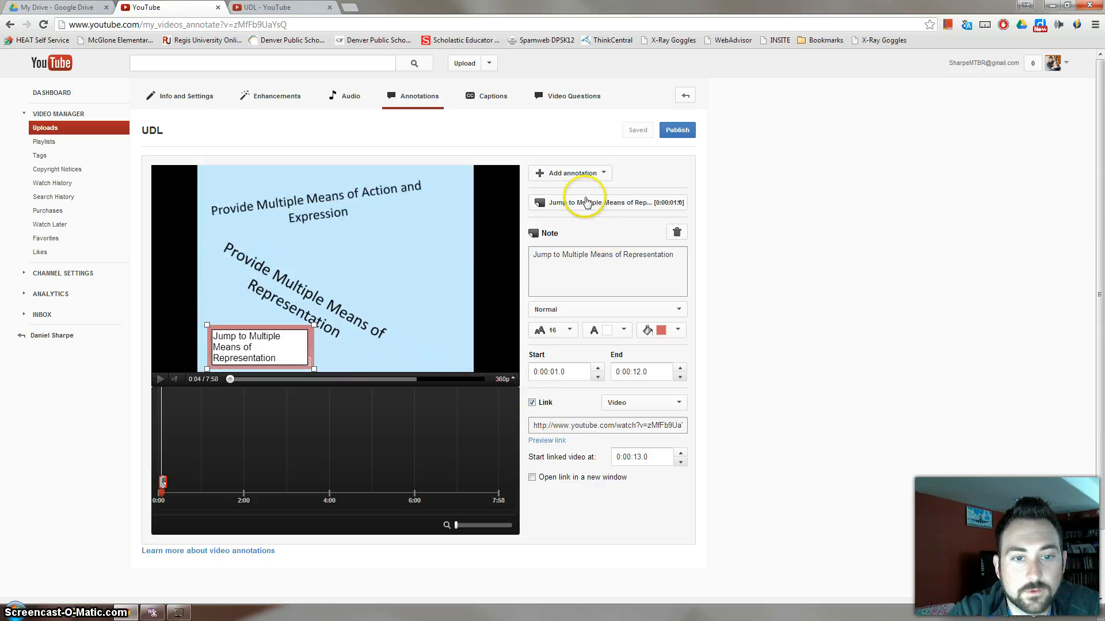
{"action": "left_click", "coordinate": [587, 173]}
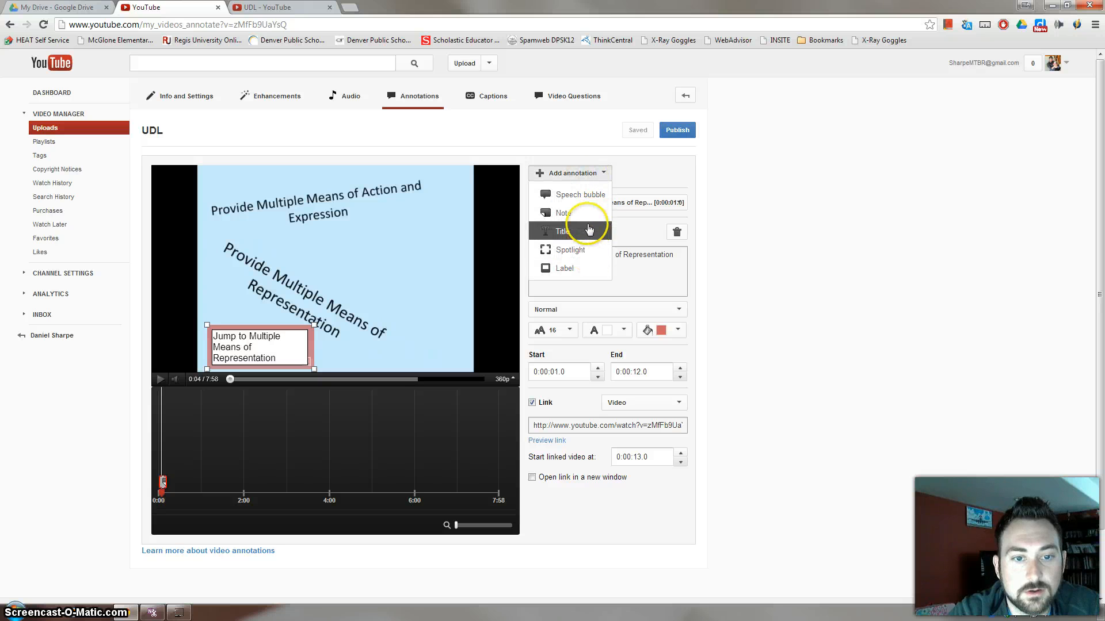
{"action": "left_click", "coordinate": [588, 214]}
{"action": "left_click", "coordinate": [579, 250]}
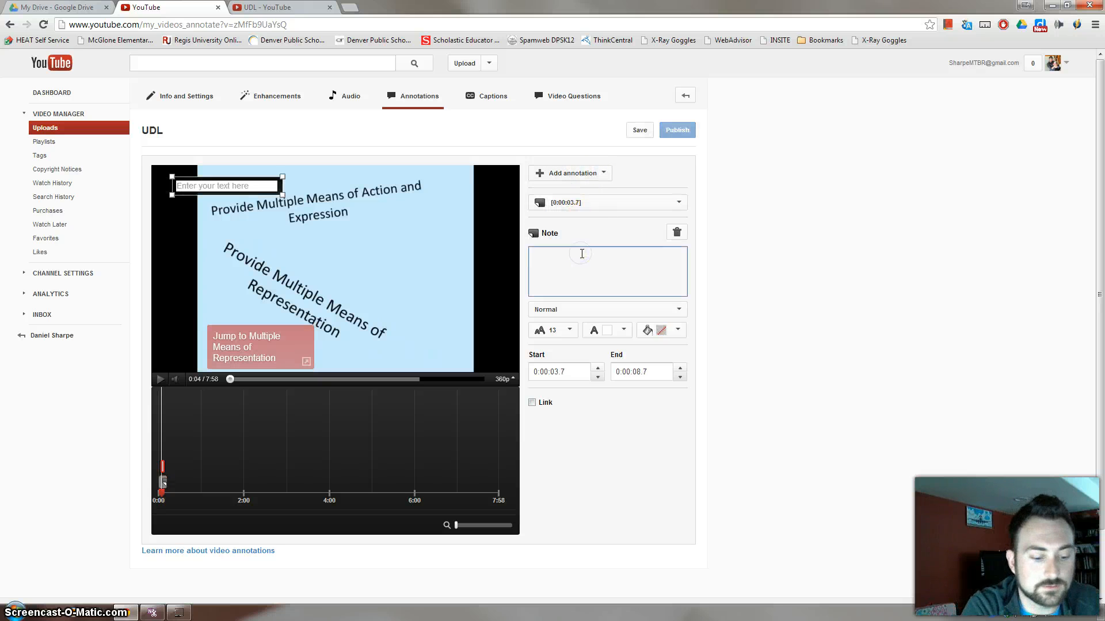
{"action": "type", "text": "Jump to M"}
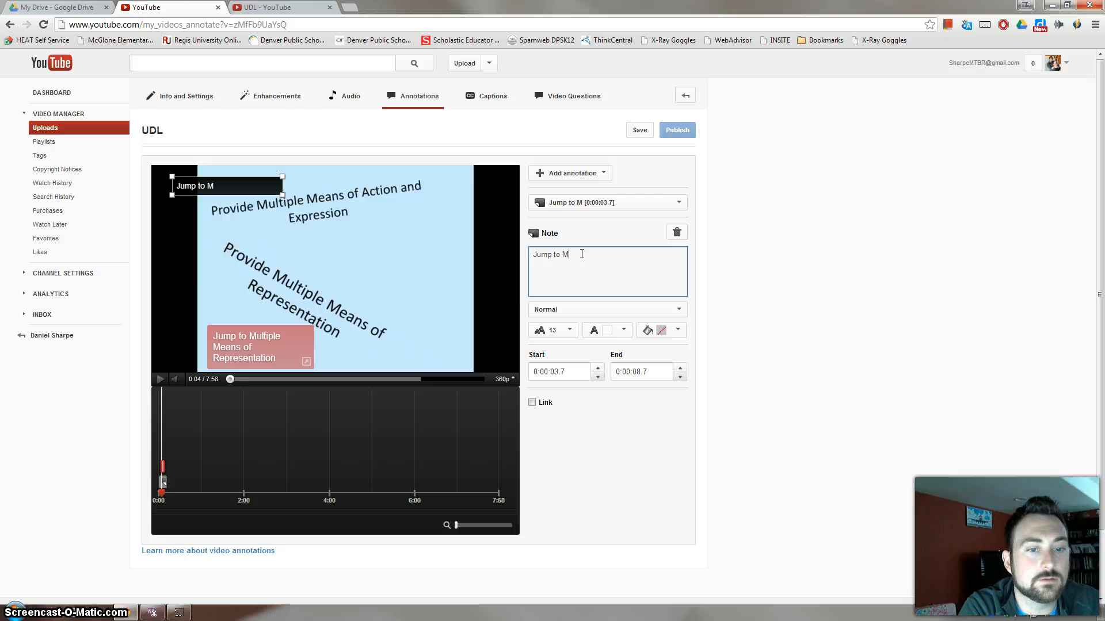
{"action": "type", "text": "ultiple Means of "}
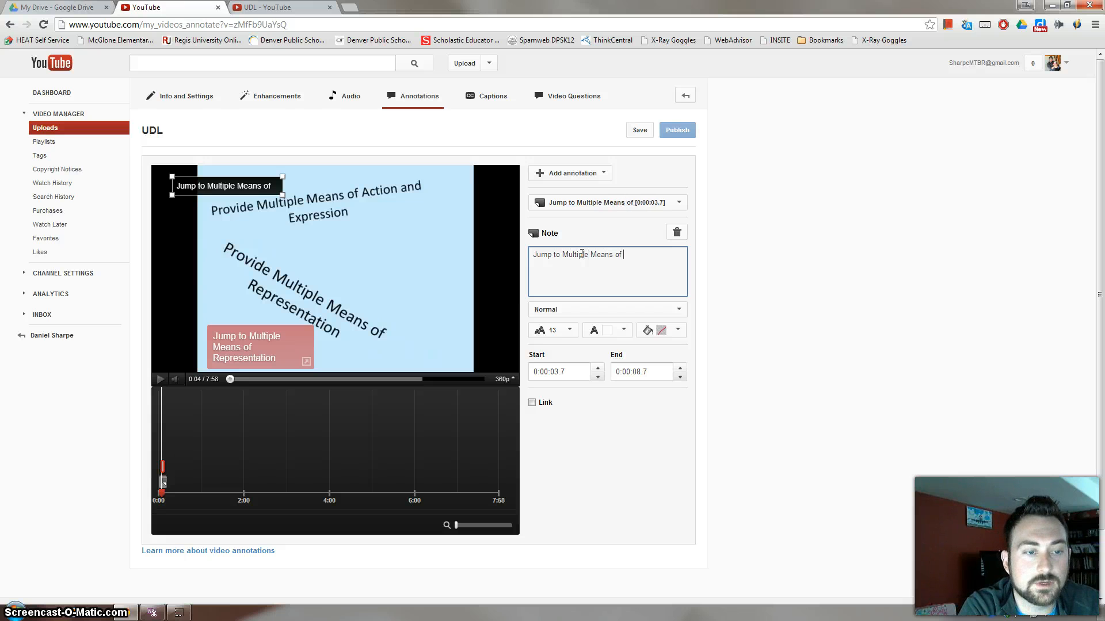
{"action": "type", "text": "Action and Expression"}
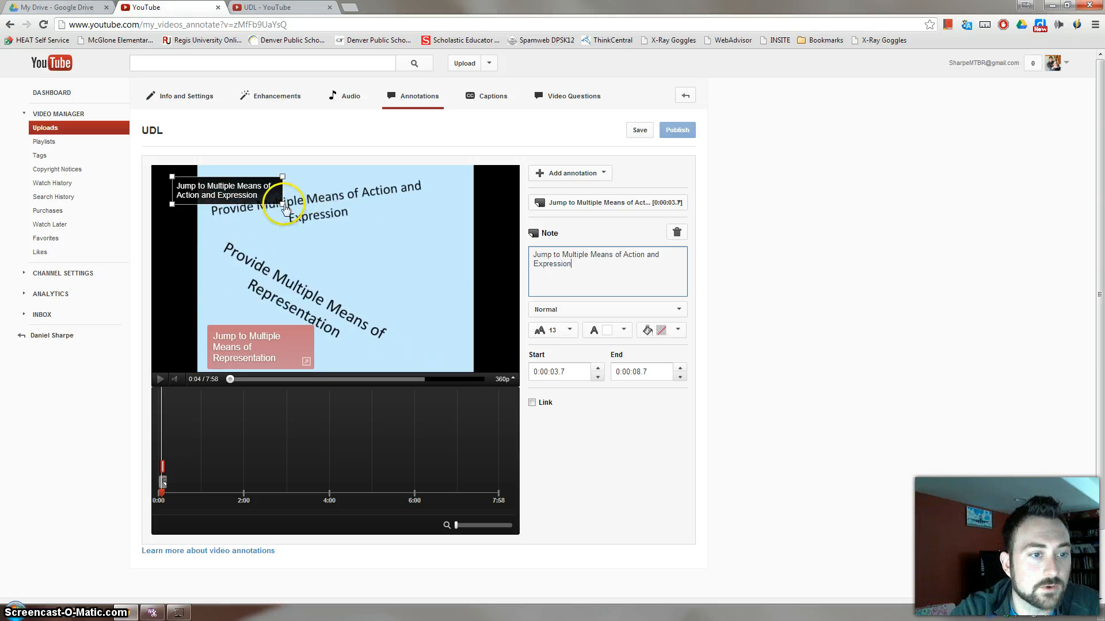
Step: Enlarge the Action and Expression note's box and set its font size to 16
{"action": "left_click_drag", "start_coordinate": [281, 204], "coordinate": [300, 220]}
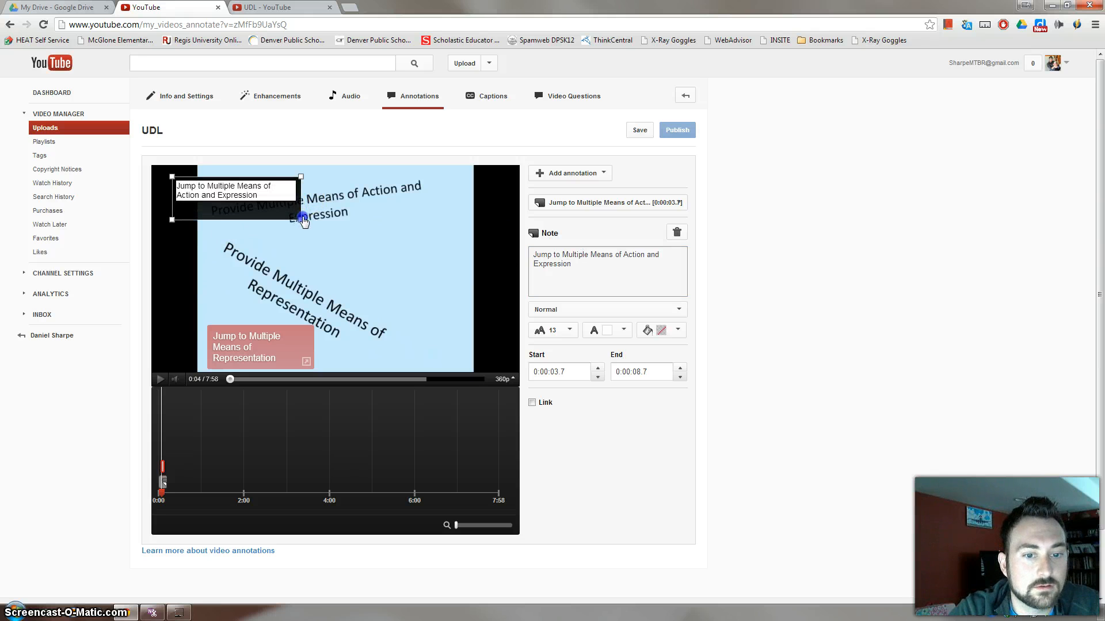
{"action": "left_click", "coordinate": [570, 330]}
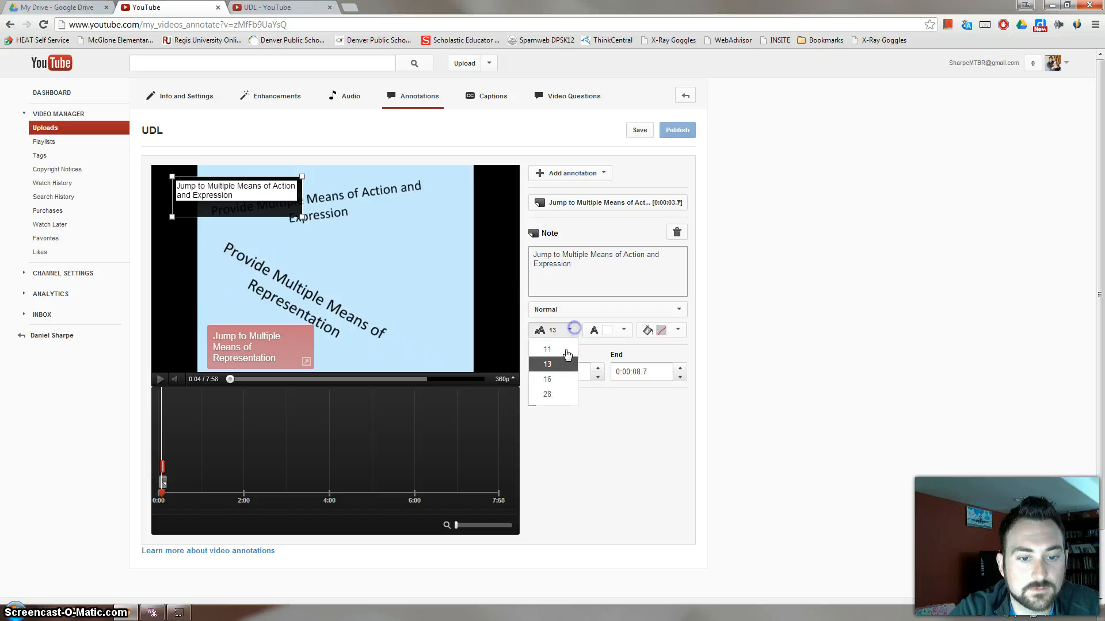
{"action": "left_click", "coordinate": [549, 380]}
Step: Try red and orange shades for the Action and Expression note's background, settling on bright red
{"action": "left_click", "coordinate": [678, 330]}
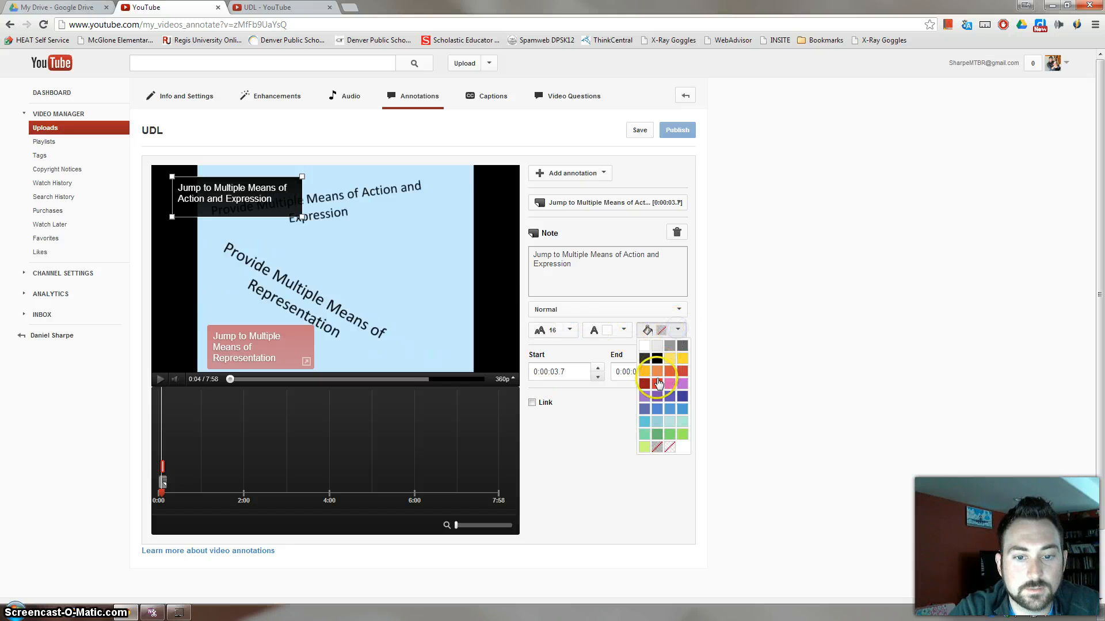
{"action": "left_click", "coordinate": [659, 384]}
{"action": "left_click", "coordinate": [678, 330]}
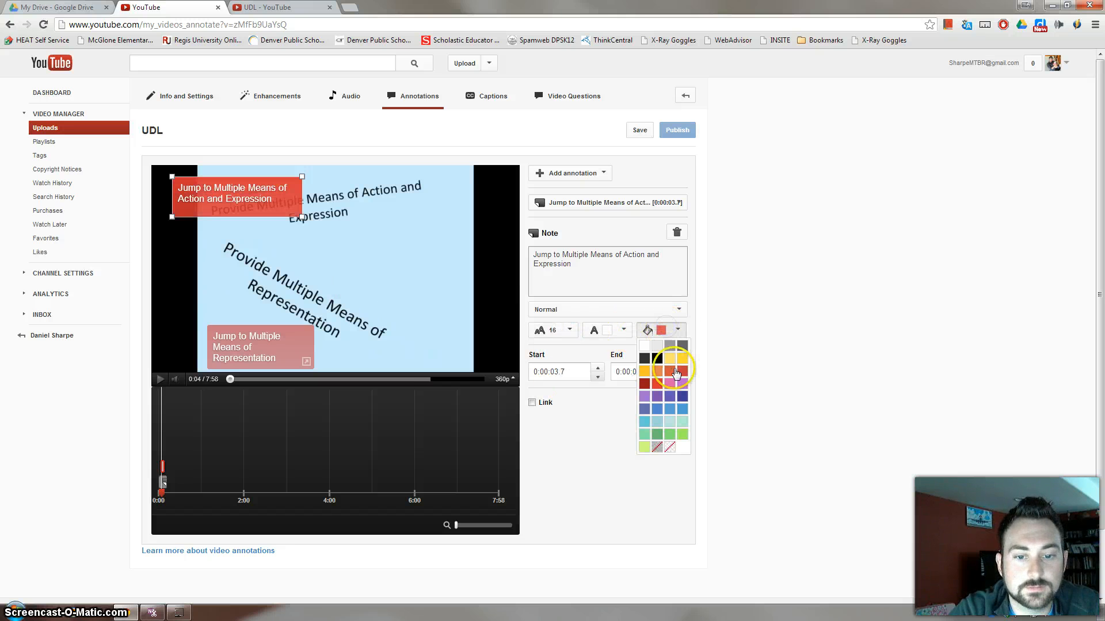
{"action": "left_click", "coordinate": [676, 373]}
{"action": "left_click", "coordinate": [678, 329]}
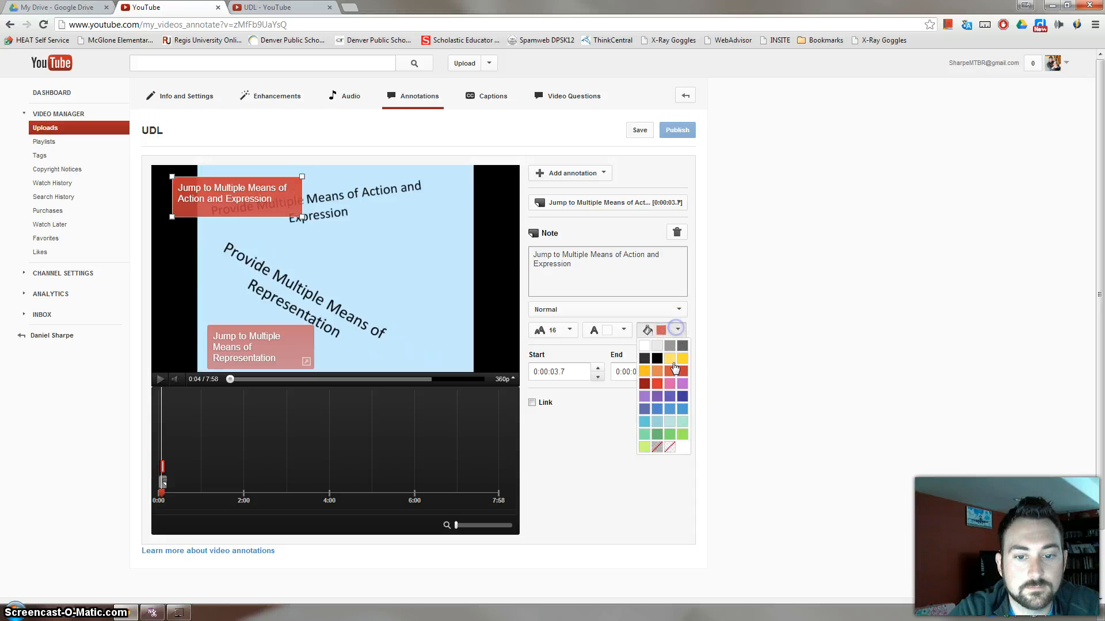
{"action": "left_click", "coordinate": [670, 373]}
{"action": "left_click", "coordinate": [678, 330]}
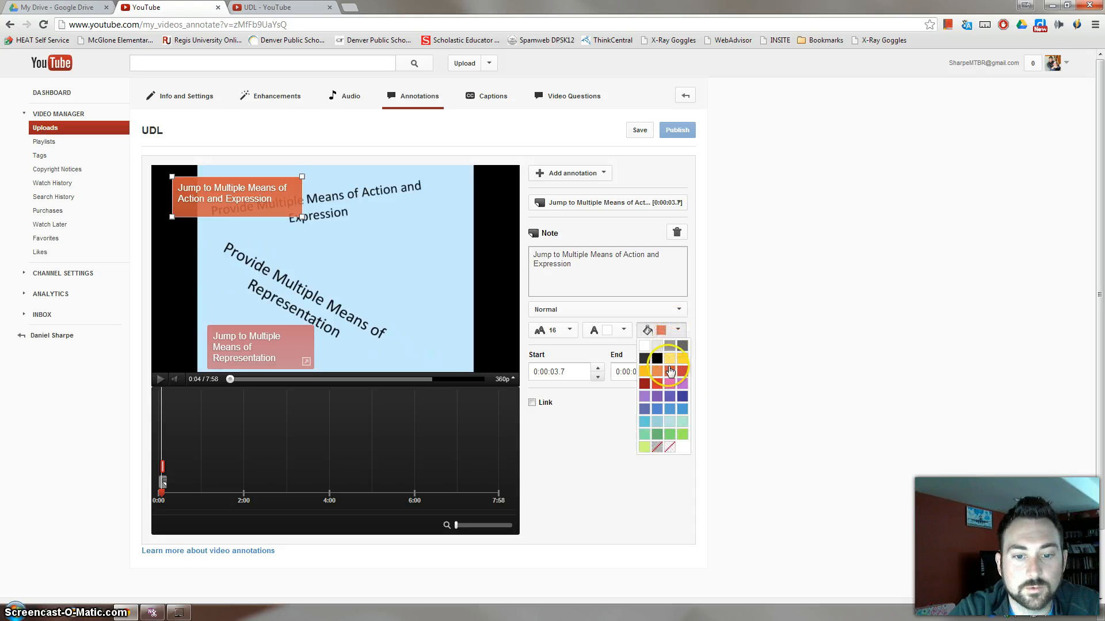
{"action": "left_click", "coordinate": [667, 382]}
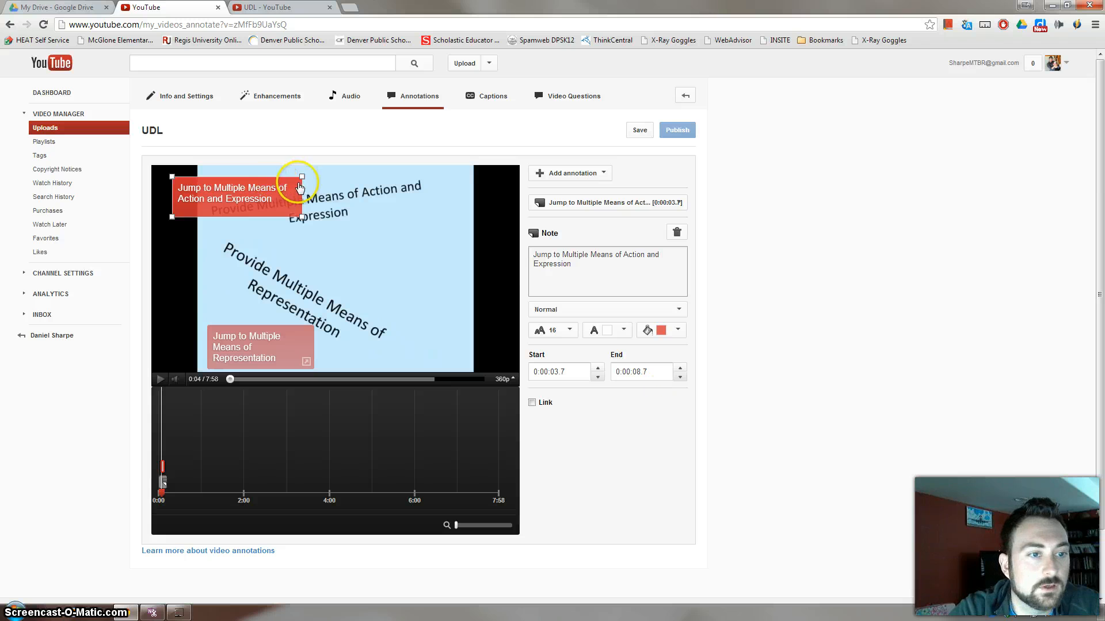
Step: Move the note to the slide's top-left corner above the Action and Expression heading, and set its end time to 0:00:12.0
{"action": "mouse_move", "coordinate": [298, 196]}
{"action": "left_mouse_down"}
{"action": "mouse_move", "coordinate": [375, 237]}
{"action": "mouse_move", "coordinate": [338, 182]}
{"action": "mouse_move", "coordinate": [321, 184]}
{"action": "mouse_move", "coordinate": [326, 196]}
{"action": "left_mouse_up"}
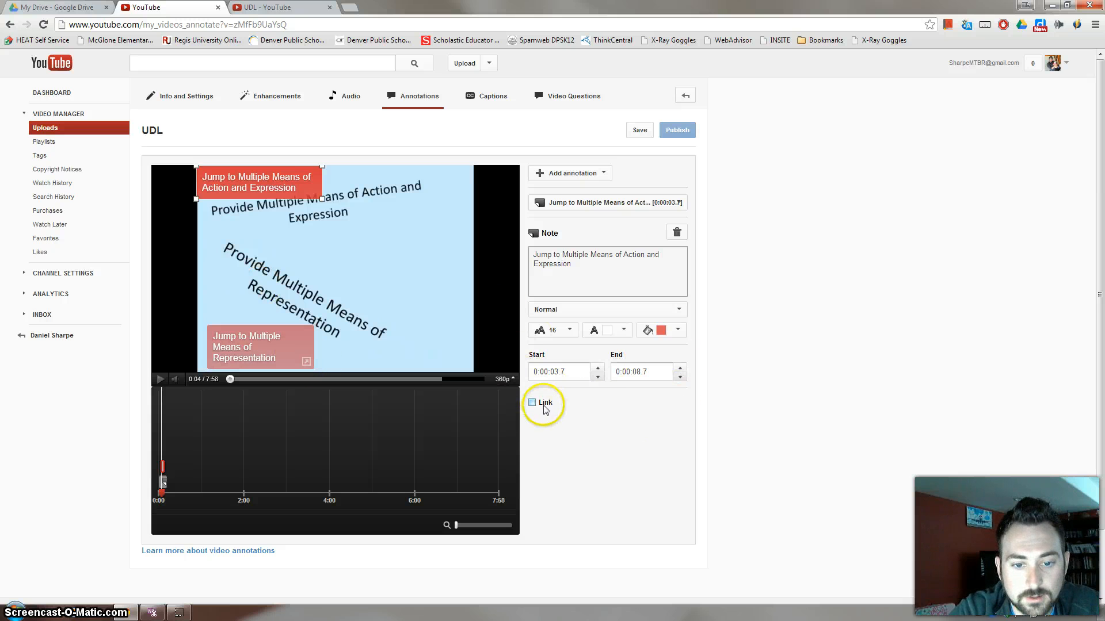
{"action": "double_click", "coordinate": [637, 371]}
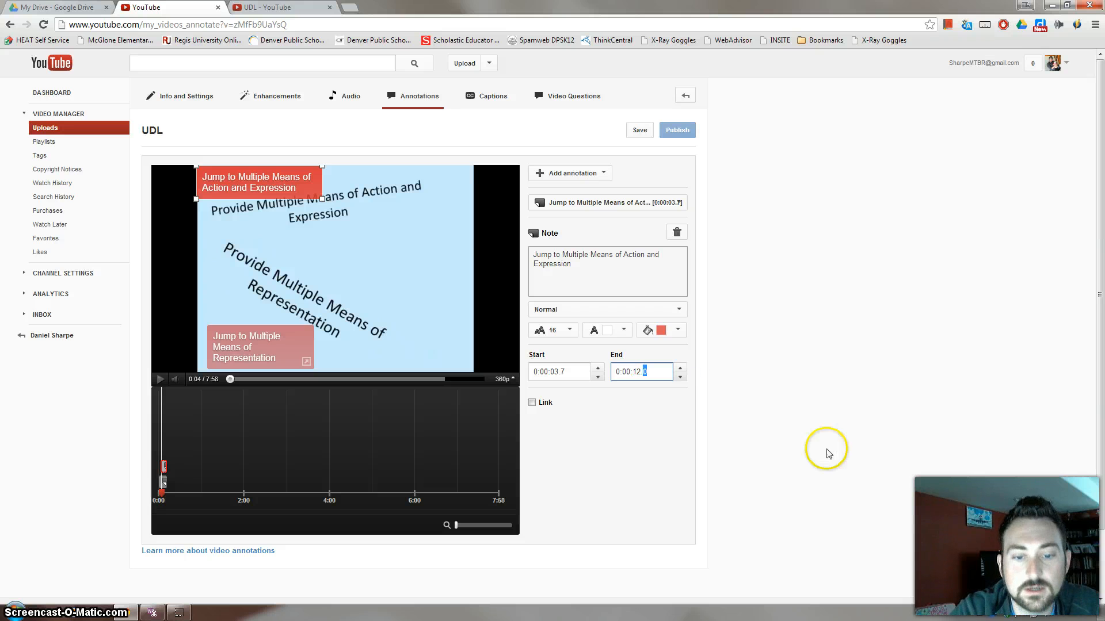
Step: Enable a Video link on the Action and Expression note and enter the UDL video's address followed by "#t="
{"action": "left_click", "coordinate": [532, 403]}
{"action": "left_click", "coordinate": [253, 8]}
{"action": "left_click", "coordinate": [251, 23]}
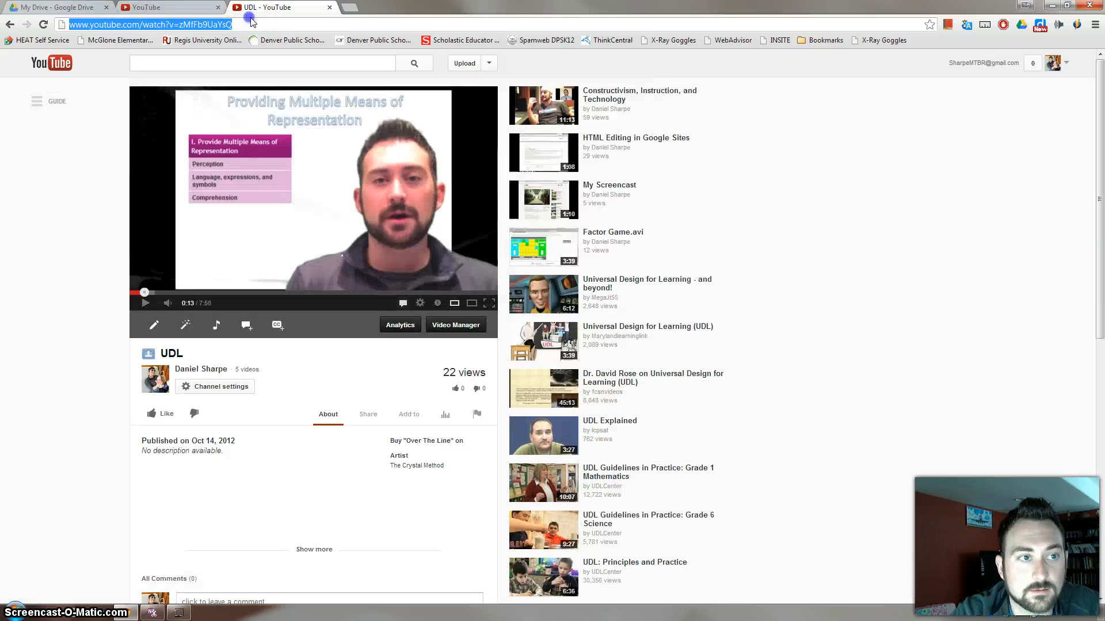
{"action": "left_click", "coordinate": [168, 8]}
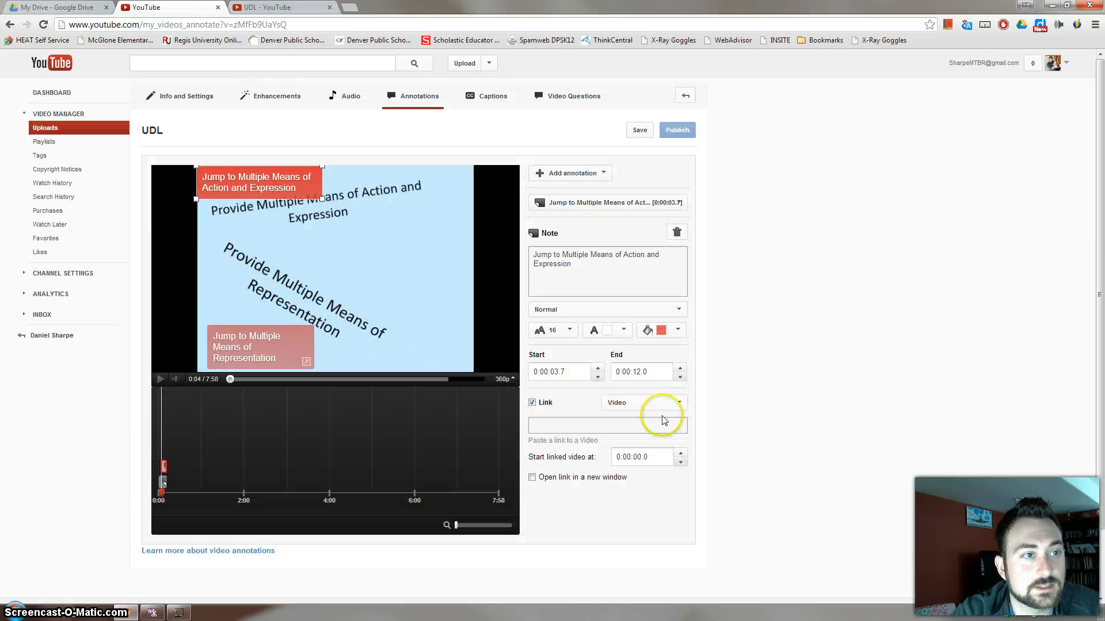
{"action": "left_click", "coordinate": [599, 426]}
{"action": "type", "text": "http://www.youtube.com/watch?v=zMfFb9UaYsQ"}
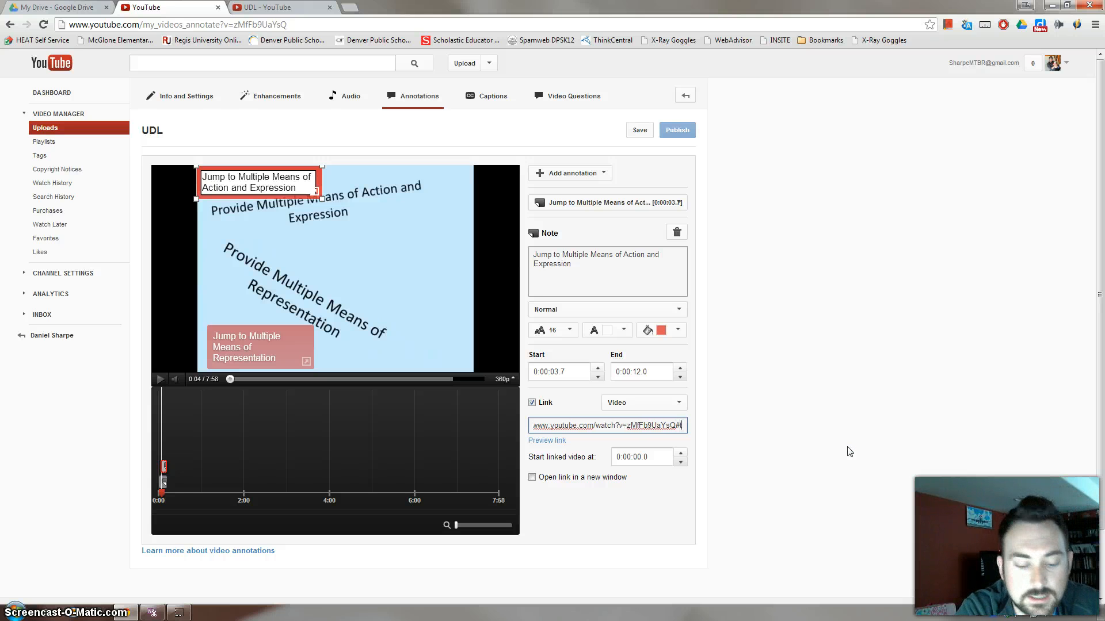
{"action": "type", "text": "="}
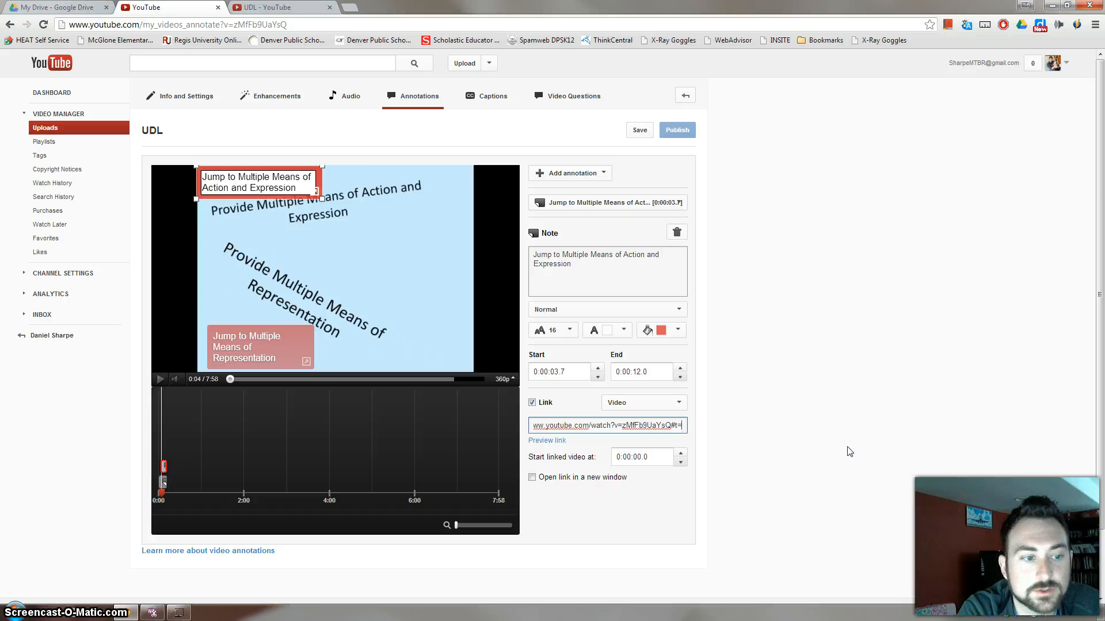
Step: Scrub through the UDL video's watch page to find where the Action and Expression section begins
{"action": "left_click", "coordinate": [305, 8]}
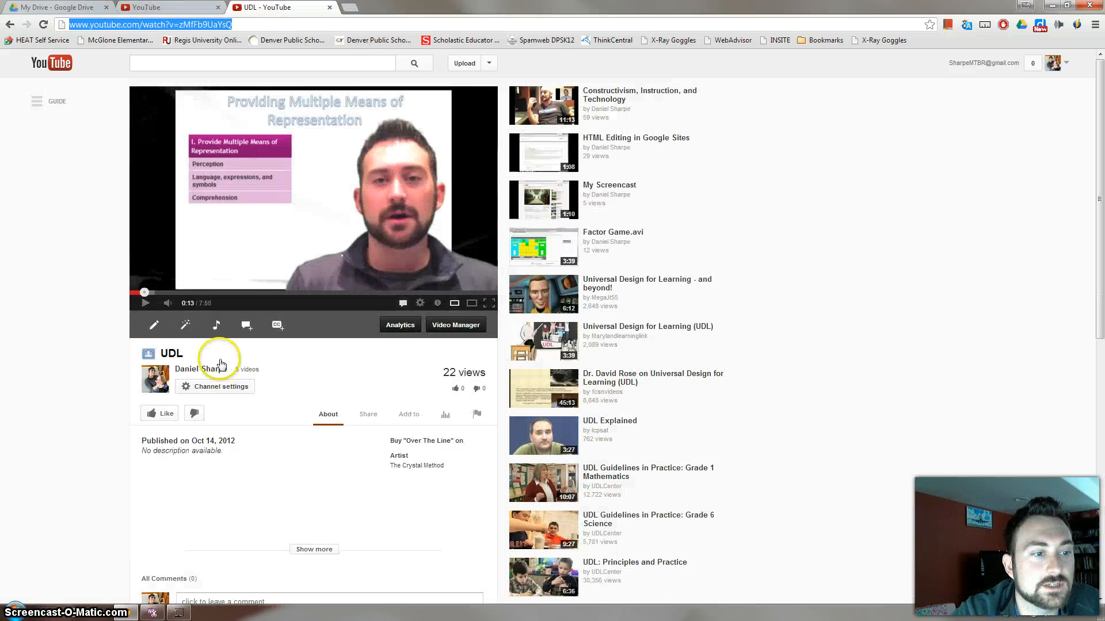
{"action": "left_click", "coordinate": [148, 292]}
{"action": "left_click_drag", "start_coordinate": [148, 292], "coordinate": [209, 292]}
{"action": "left_click", "coordinate": [161, 318]}
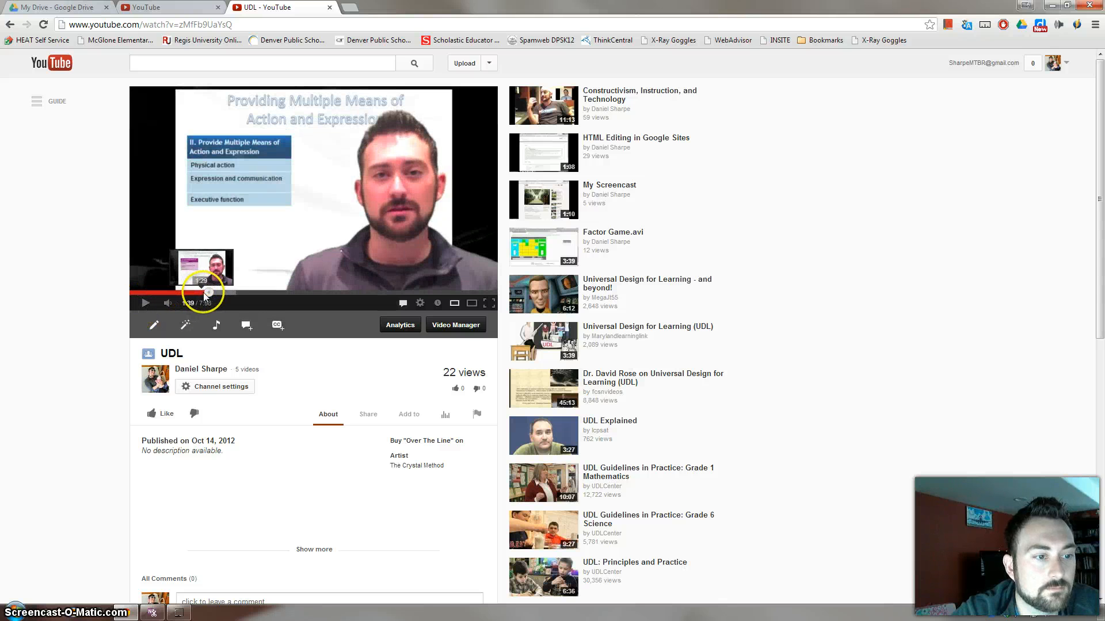
{"action": "left_click", "coordinate": [206, 293]}
{"action": "left_click", "coordinate": [145, 303]}
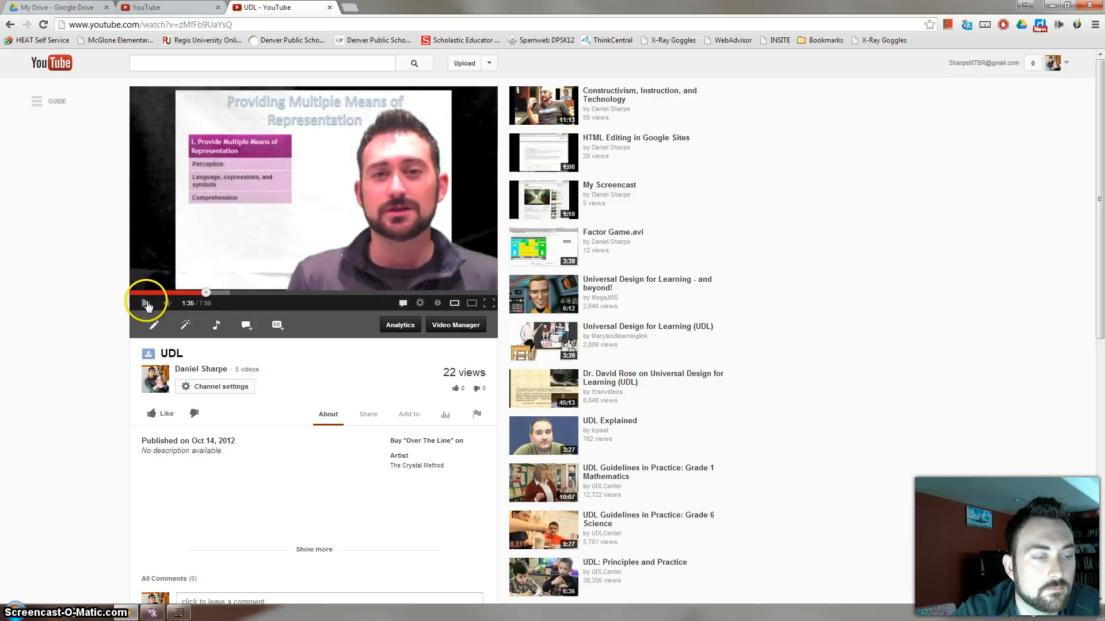
{"action": "left_click", "coordinate": [145, 302]}
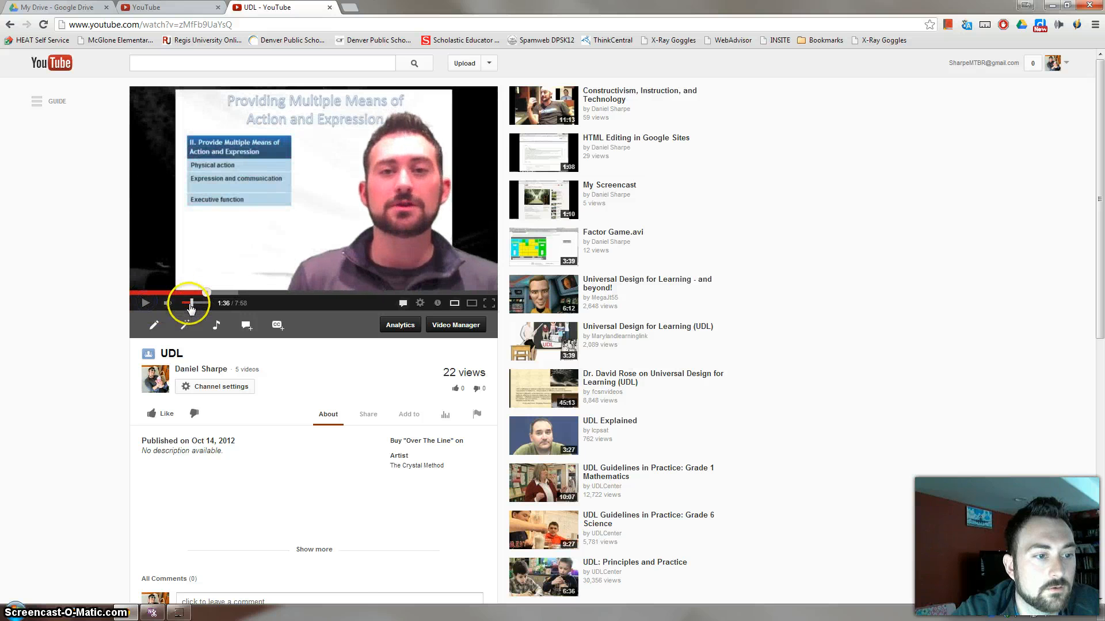
Step: Complete the Action and Expression note's link by adding "1m36s" after "#t=", and save the annotations
{"action": "left_click", "coordinate": [167, 7]}
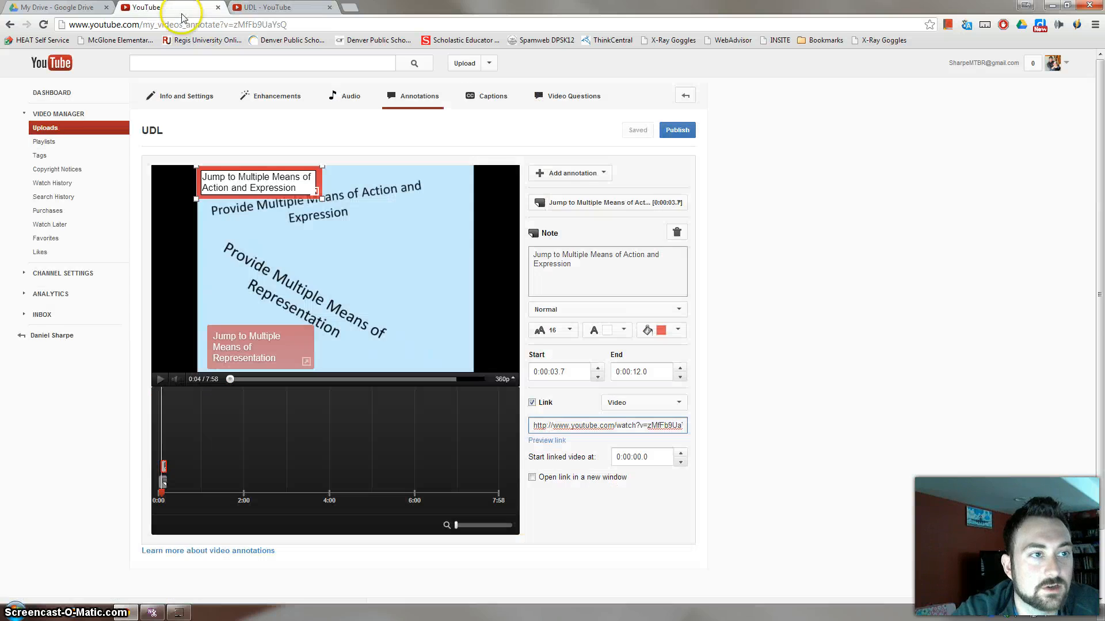
{"action": "left_click_drag", "start_coordinate": [682, 424], "coordinate": [723, 427]}
{"action": "left_click", "coordinate": [681, 427]}
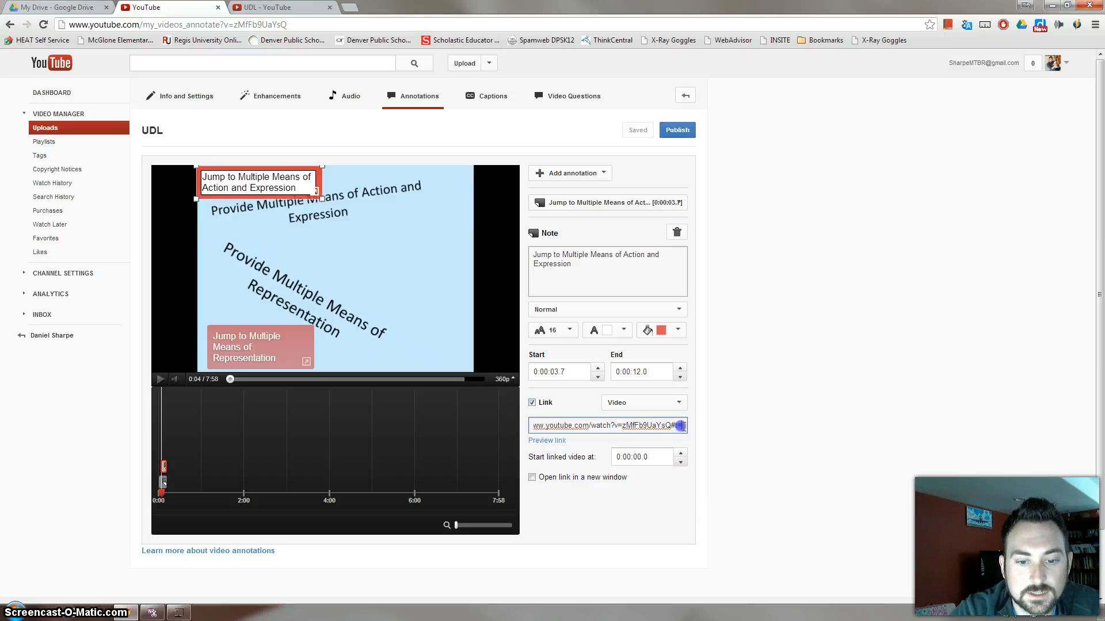
{"action": "type", "text": "m"}
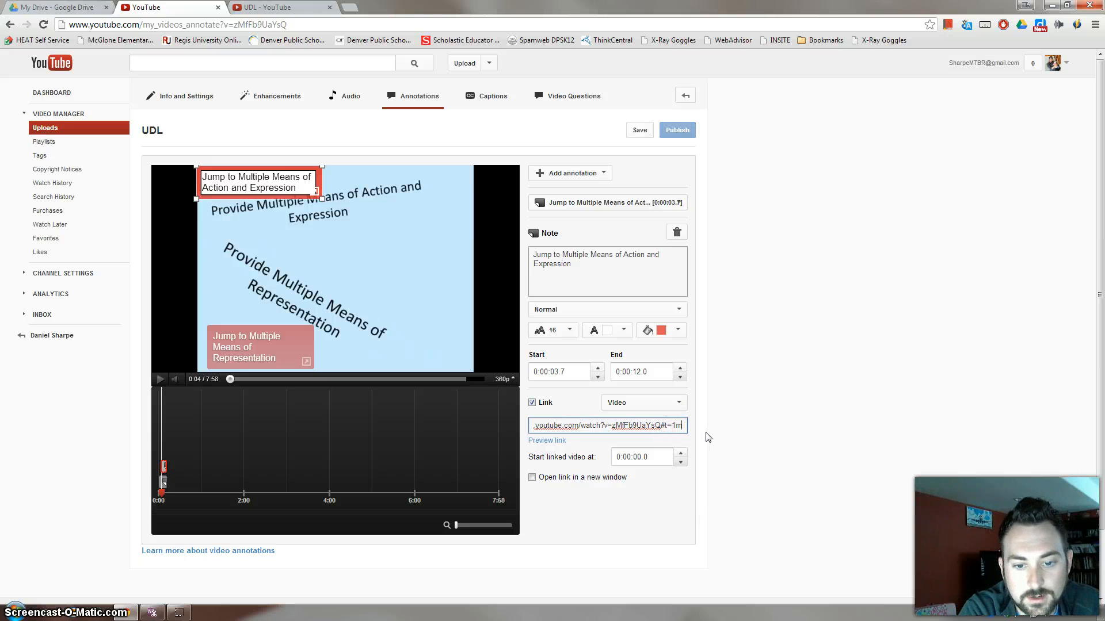
{"action": "type", "text": "3"}
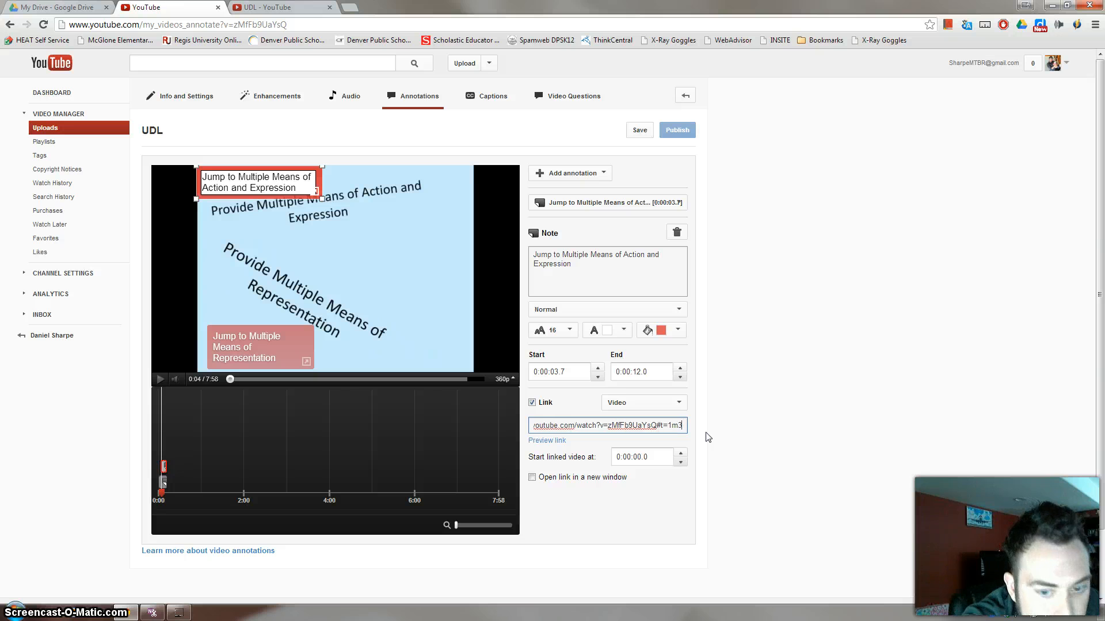
{"action": "type", "text": "6s"}
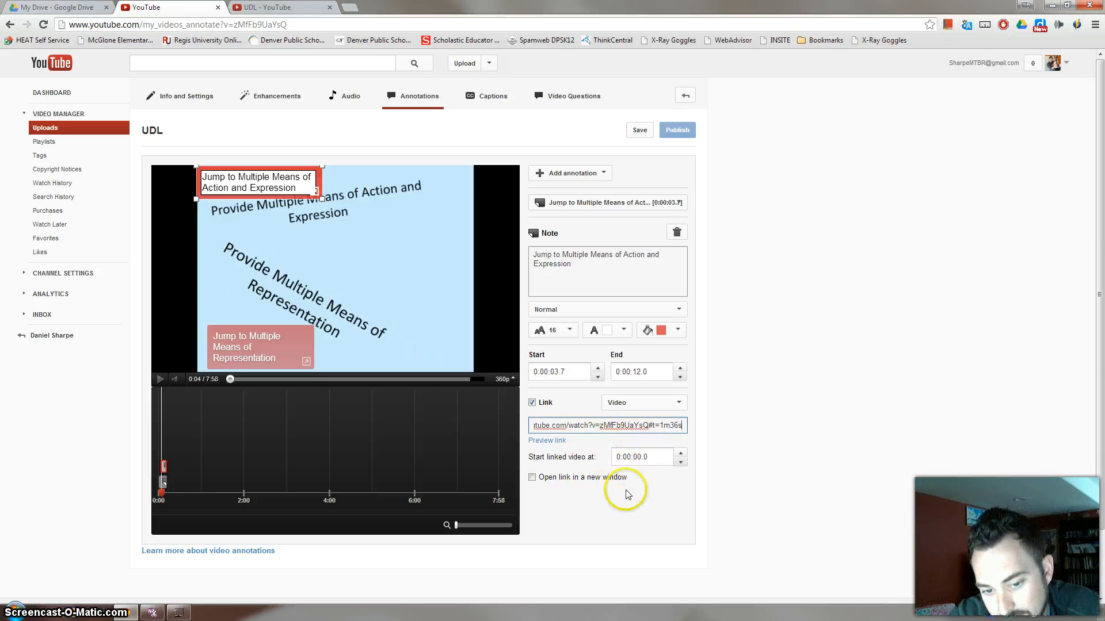
{"action": "left_click", "coordinate": [641, 130]}
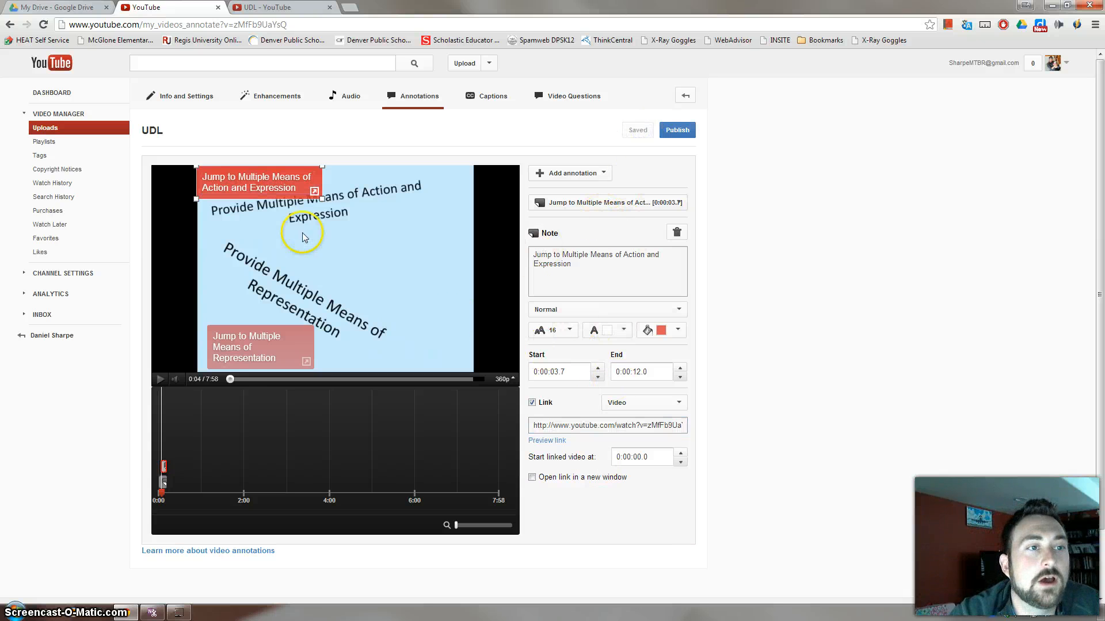
Step: Add a note at 1:36 reading "Jump Back to the Beginning", with an enlarged box below the Action and Expression table
{"action": "mouse_move", "coordinate": [230, 382]}
{"action": "left_mouse_down"}
{"action": "mouse_move", "coordinate": [259, 384]}
{"action": "mouse_move", "coordinate": [248, 384]}
{"action": "left_mouse_up"}
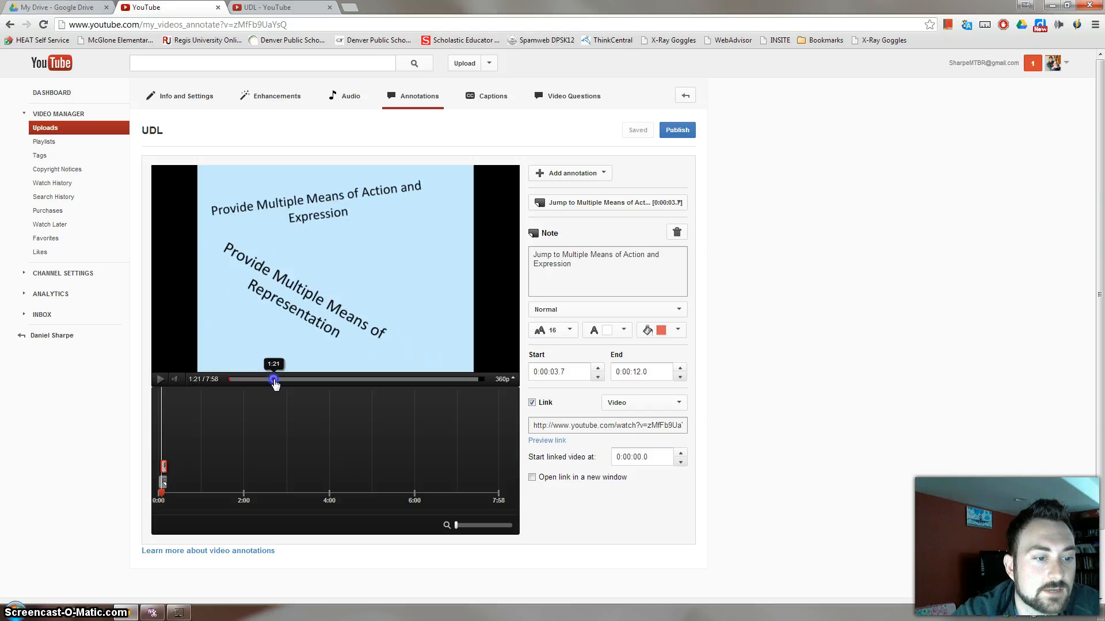
{"action": "left_click_drag", "start_coordinate": [278, 384], "coordinate": [281, 384]}
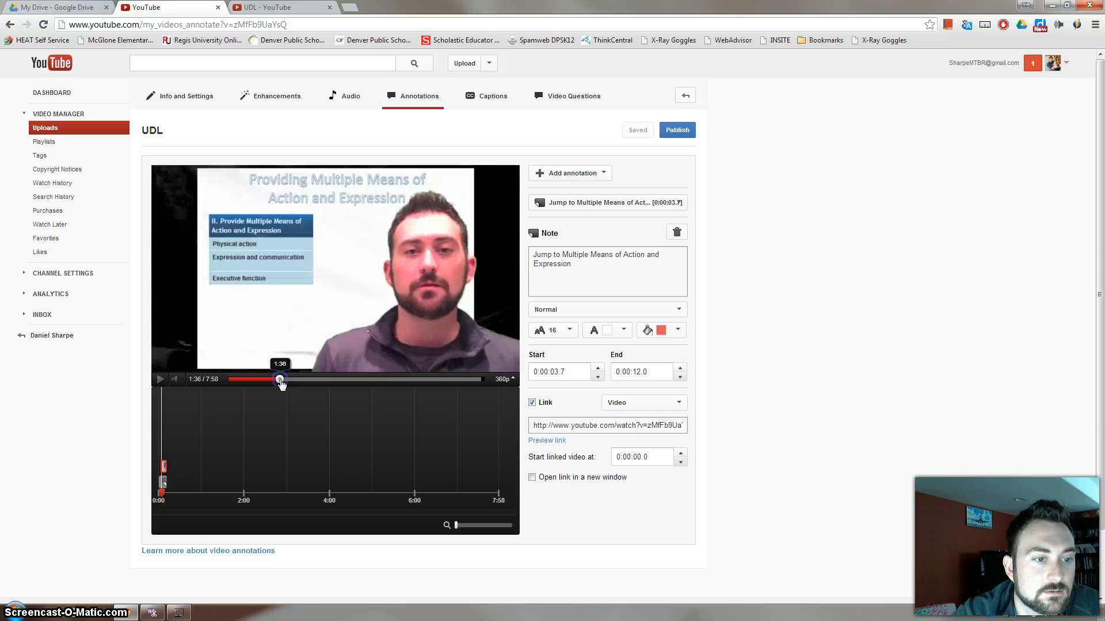
{"action": "left_click", "coordinate": [594, 172]}
{"action": "left_click", "coordinate": [565, 213]}
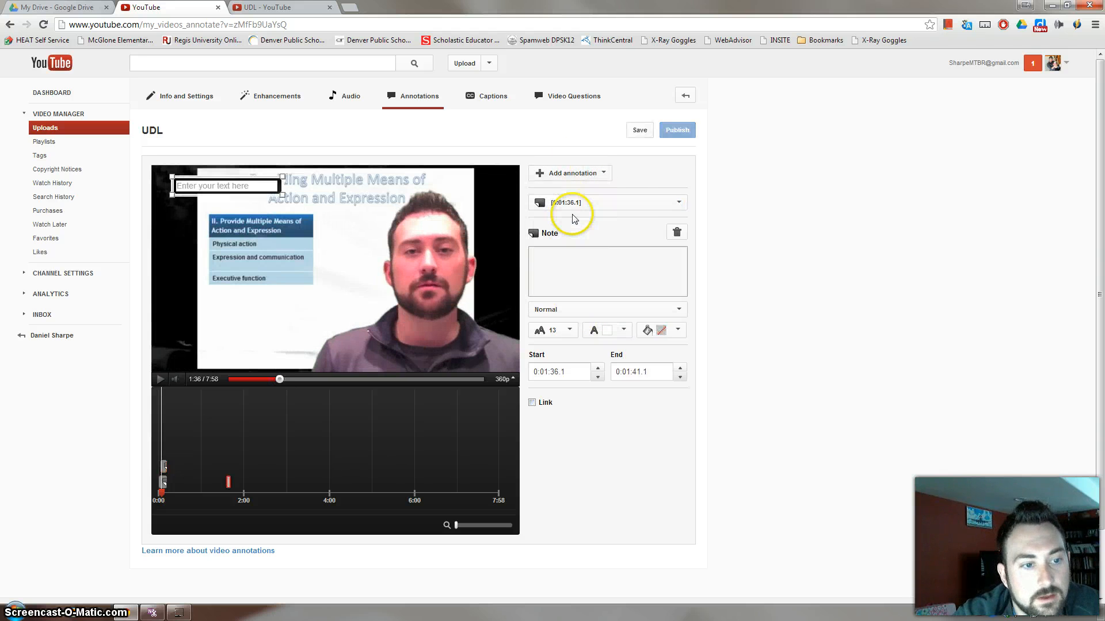
{"action": "mouse_move", "coordinate": [281, 190]}
{"action": "left_mouse_down"}
{"action": "mouse_move", "coordinate": [310, 330]}
{"action": "mouse_move", "coordinate": [308, 301]}
{"action": "mouse_move", "coordinate": [340, 343]}
{"action": "left_mouse_up"}
{"action": "left_click", "coordinate": [582, 261]}
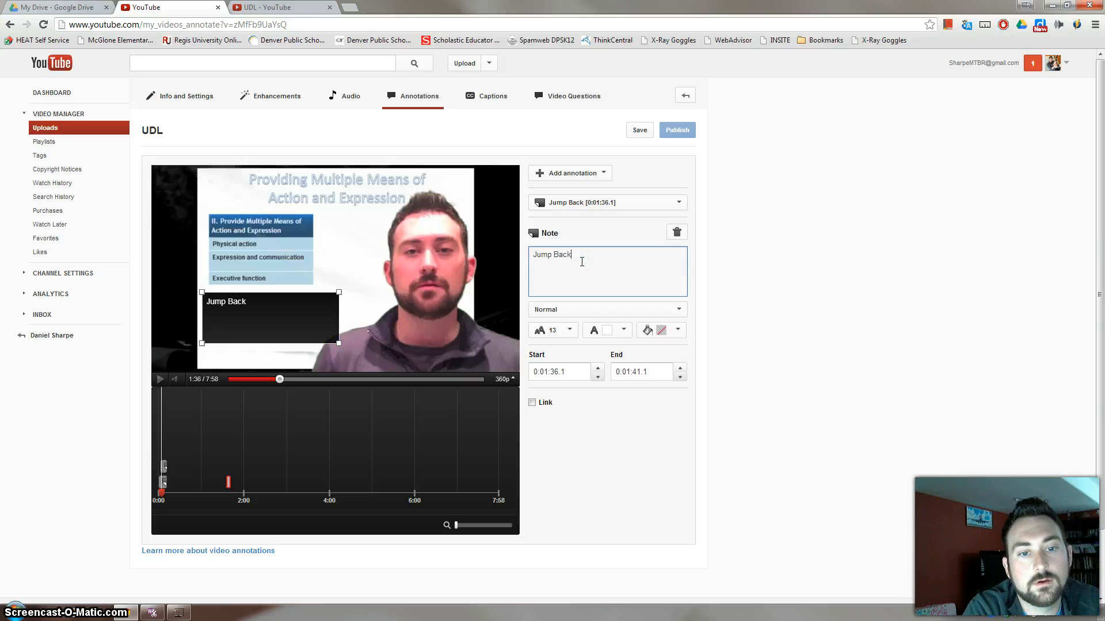
{"action": "type", "text": "Jump Back to the Beginning"}
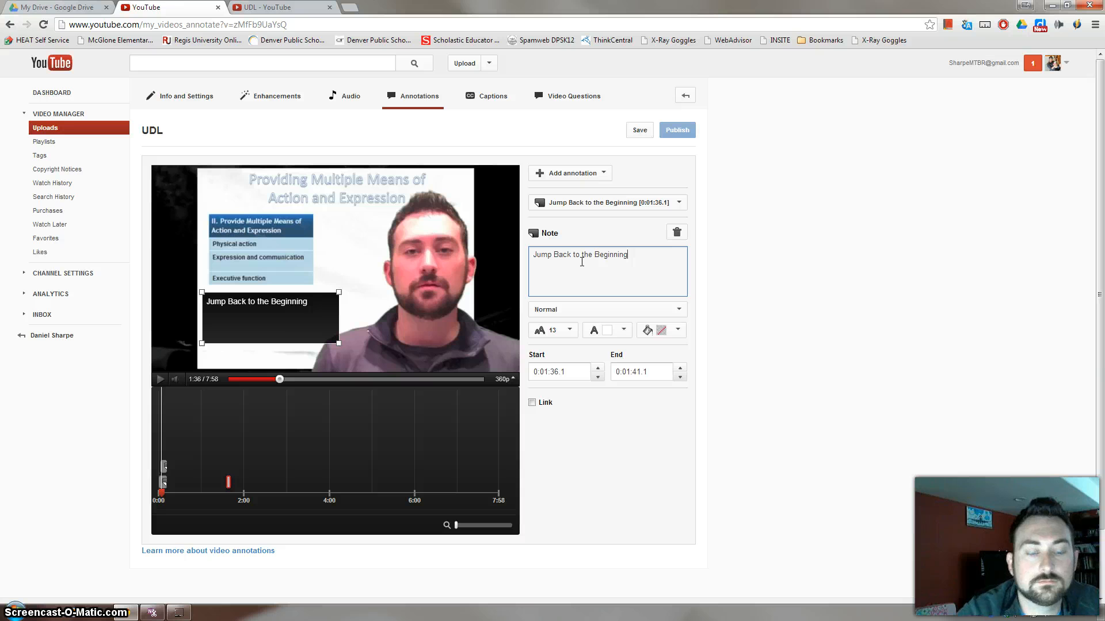
Step: Set the Jump Back to the Beginning note's font size to 16 and its background to blue-violet
{"action": "left_click", "coordinate": [561, 330]}
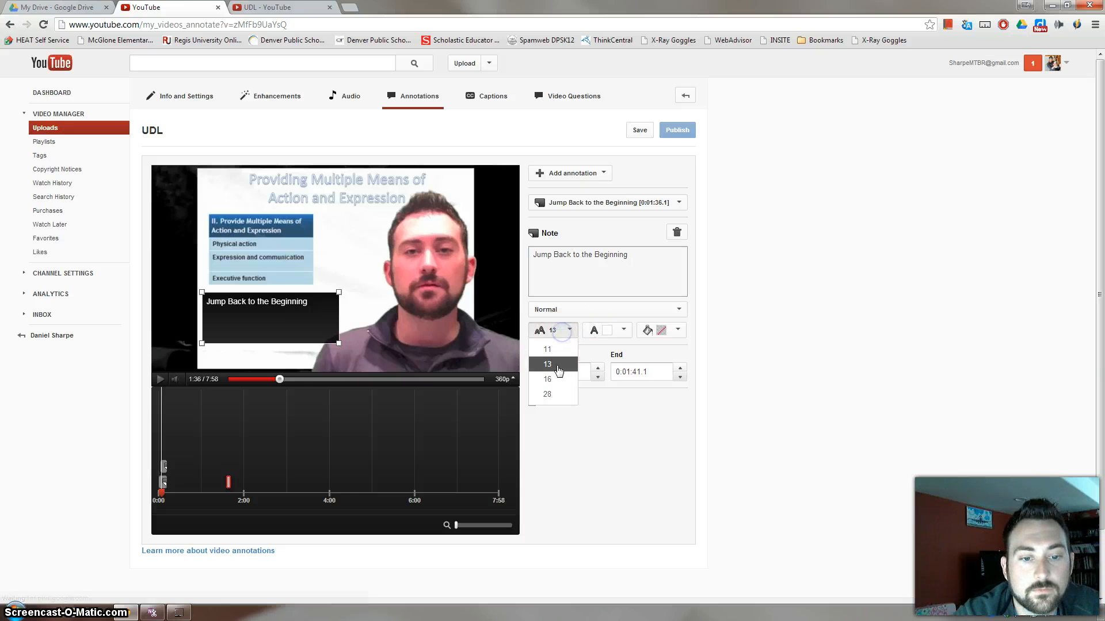
{"action": "left_click", "coordinate": [555, 380]}
{"action": "left_click", "coordinate": [677, 329]}
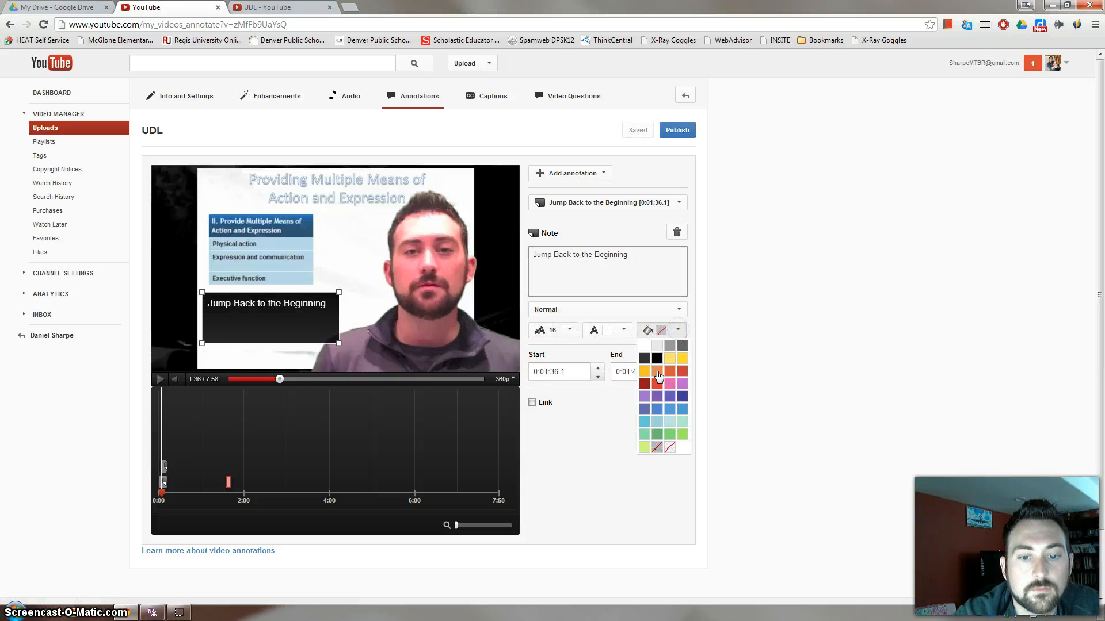
{"action": "left_click", "coordinate": [682, 399]}
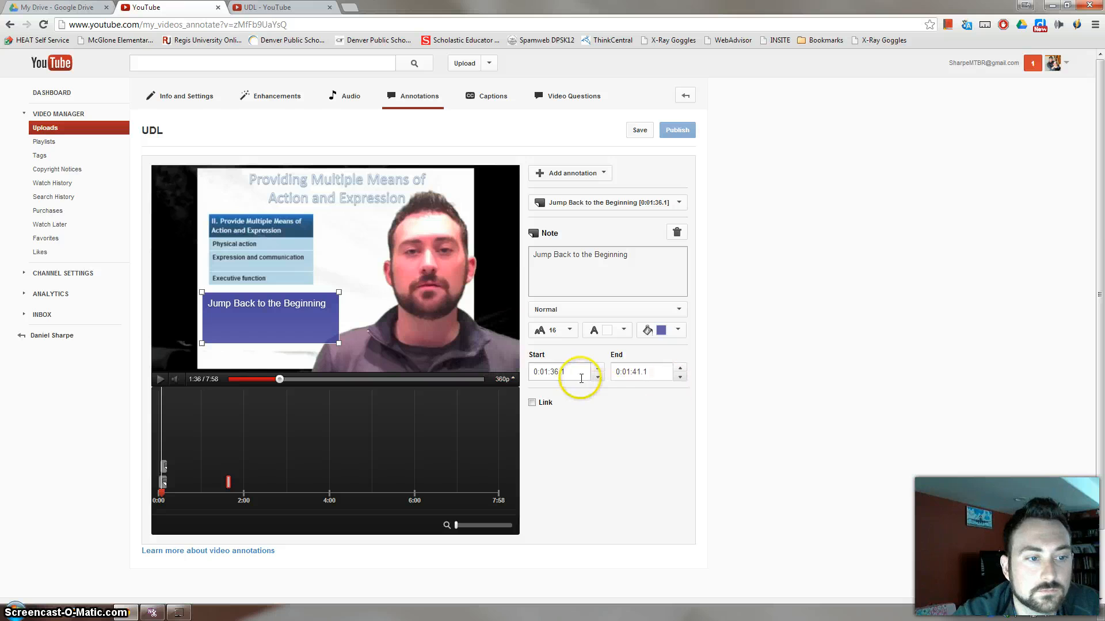
{"action": "left_click", "coordinate": [555, 403]}
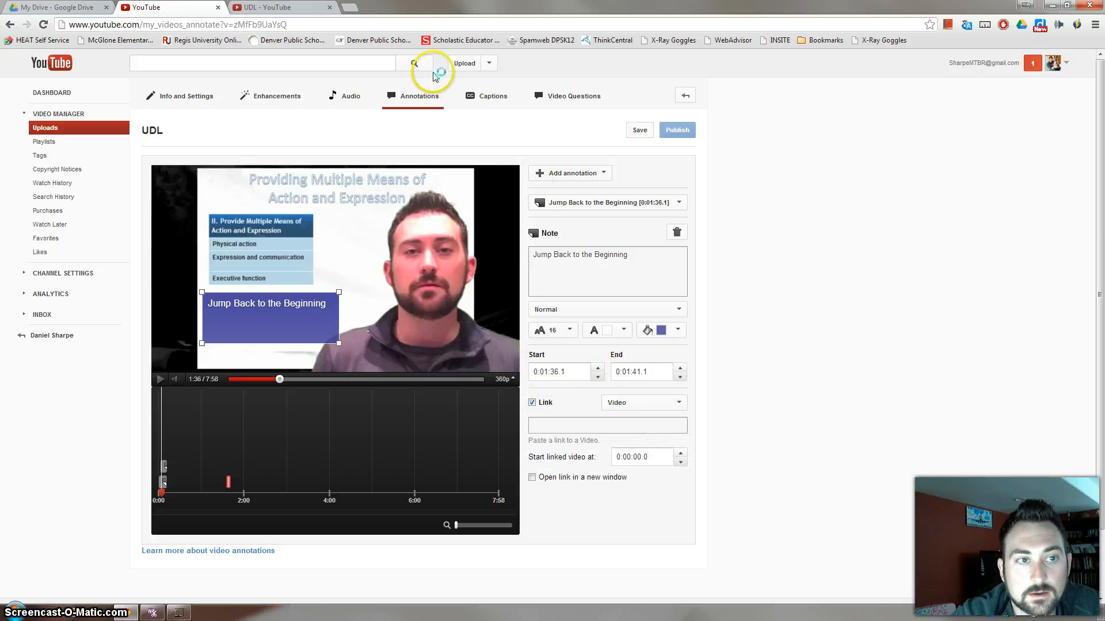
{"action": "left_click", "coordinate": [296, 8]}
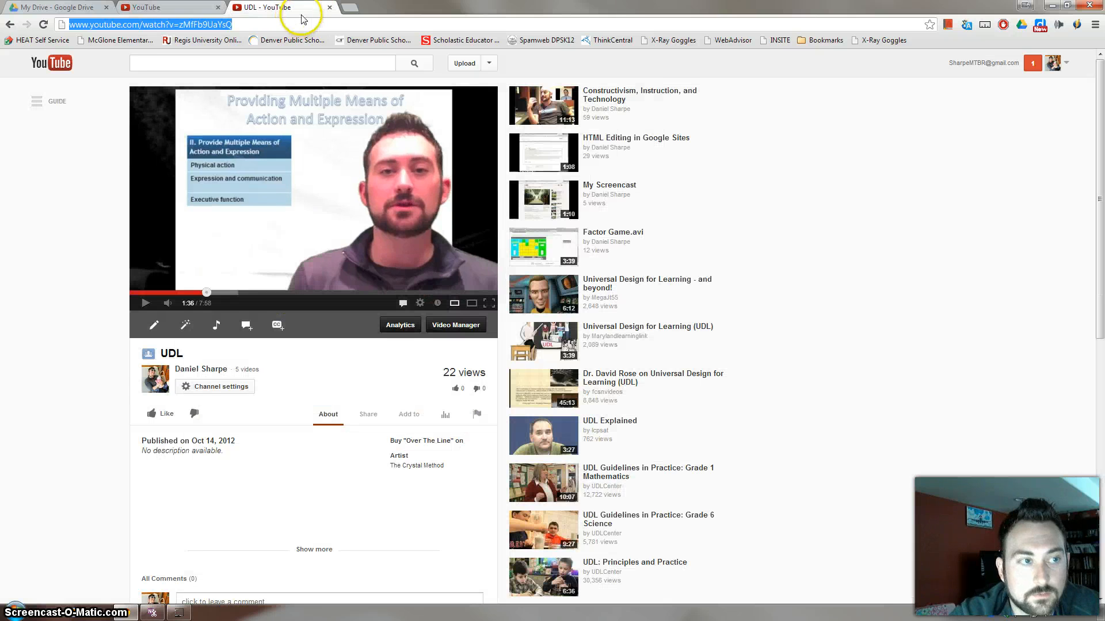
{"action": "key", "text": "ctrl+shift+Tab"}
{"action": "left_click", "coordinate": [627, 426]}
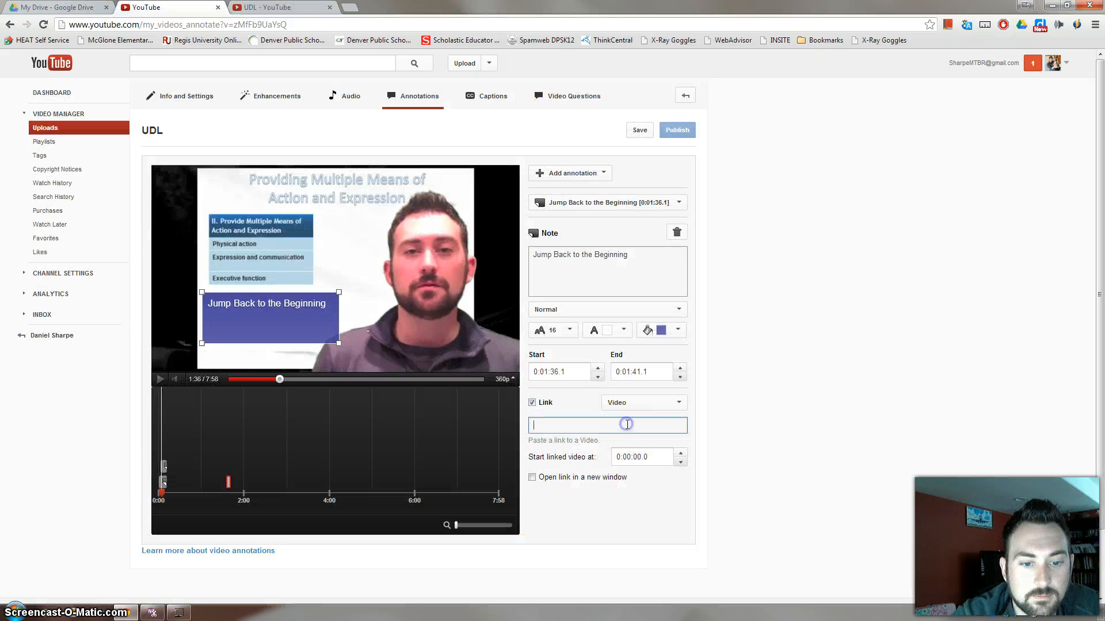
{"action": "type", "text": "http://www.youtube.com/watch?v=zMfFb9UaYsQ"}
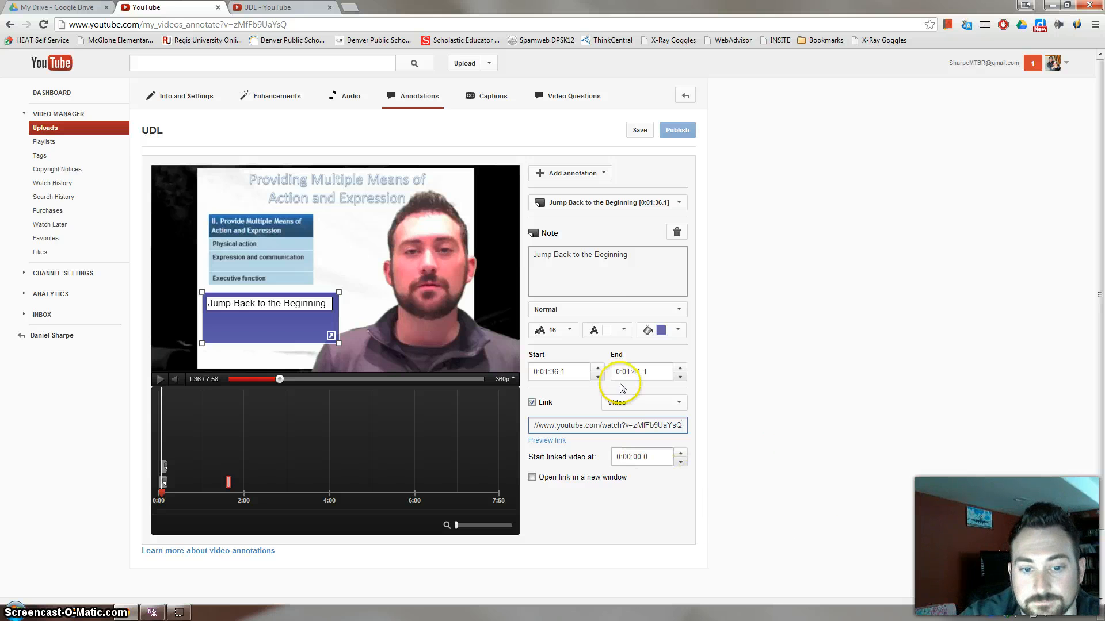
Step: Save the annotation changes and publish them to the UDL video
{"action": "left_click", "coordinate": [638, 132]}
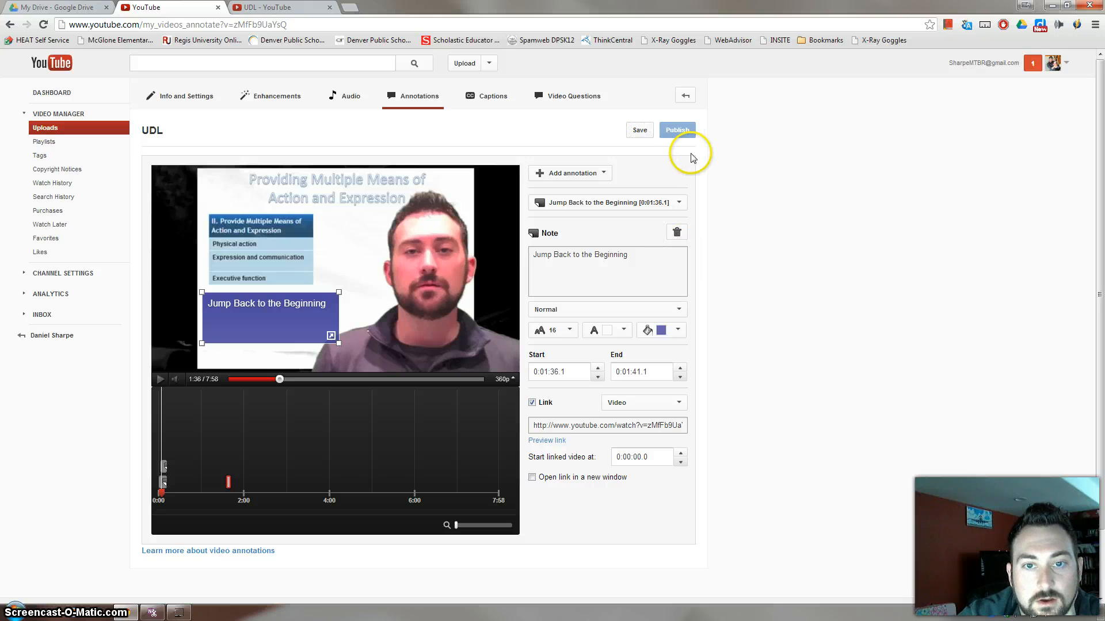
{"action": "left_click", "coordinate": [640, 131]}
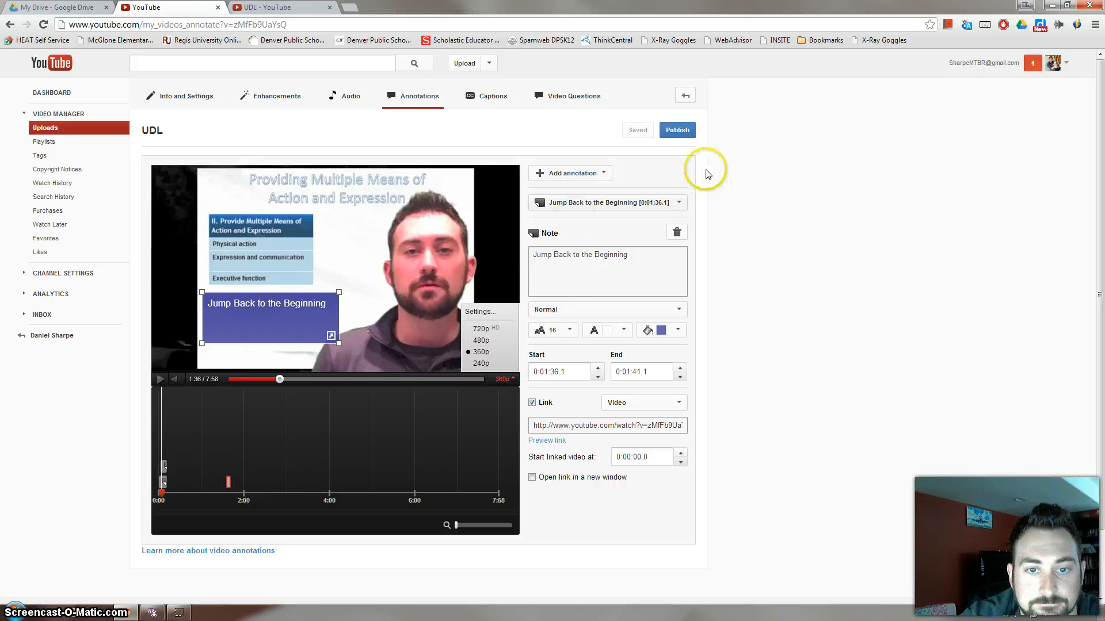
{"action": "left_click", "coordinate": [678, 130]}
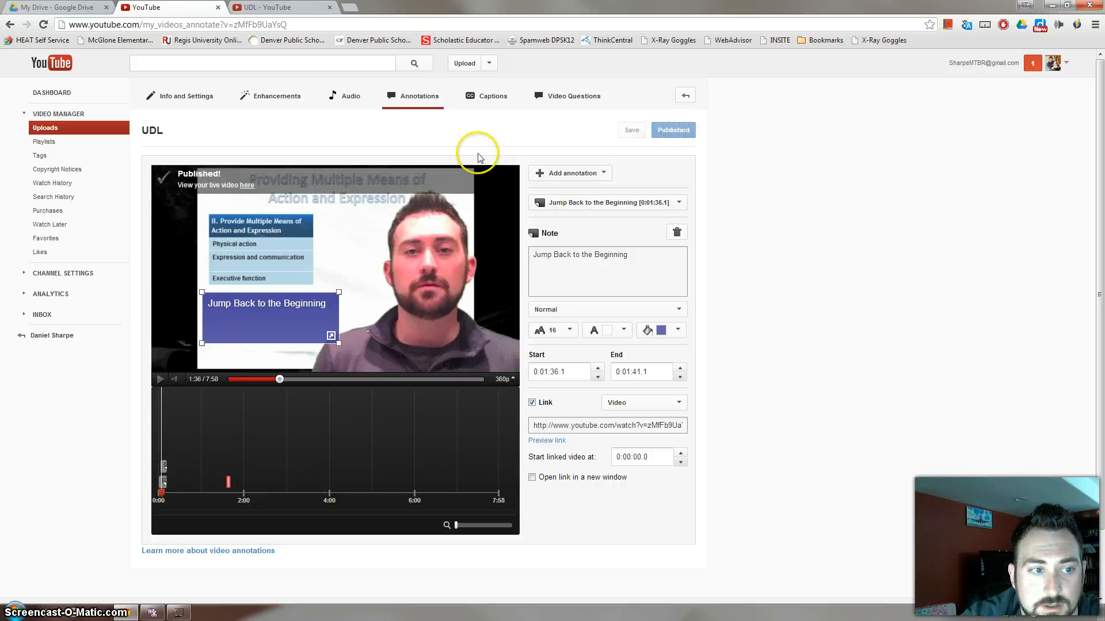
Step: Open the live UDL video and test the Representation, Action and Expression, and Jump Back to the Beginning note links
{"action": "left_click", "coordinate": [247, 186]}
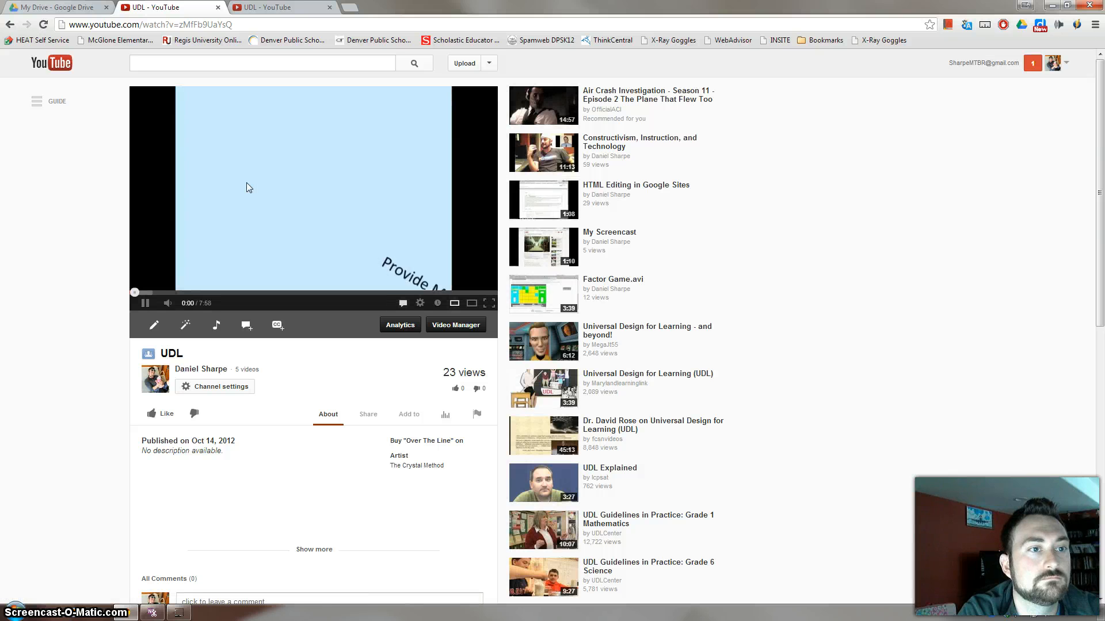
{"action": "left_click", "coordinate": [246, 187]}
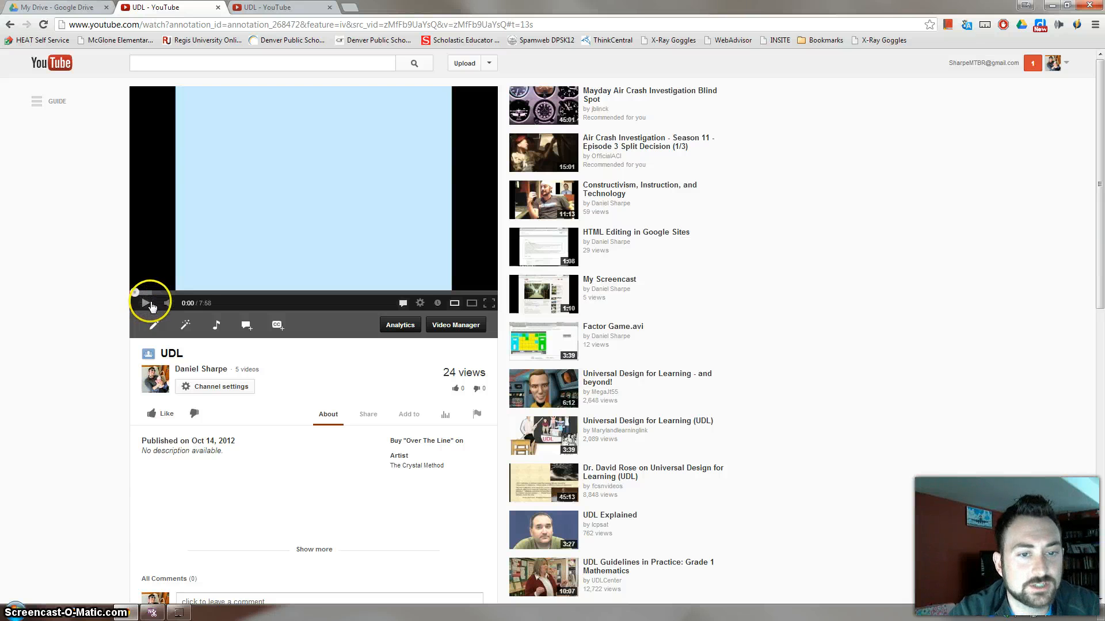
{"action": "left_click", "coordinate": [147, 303]}
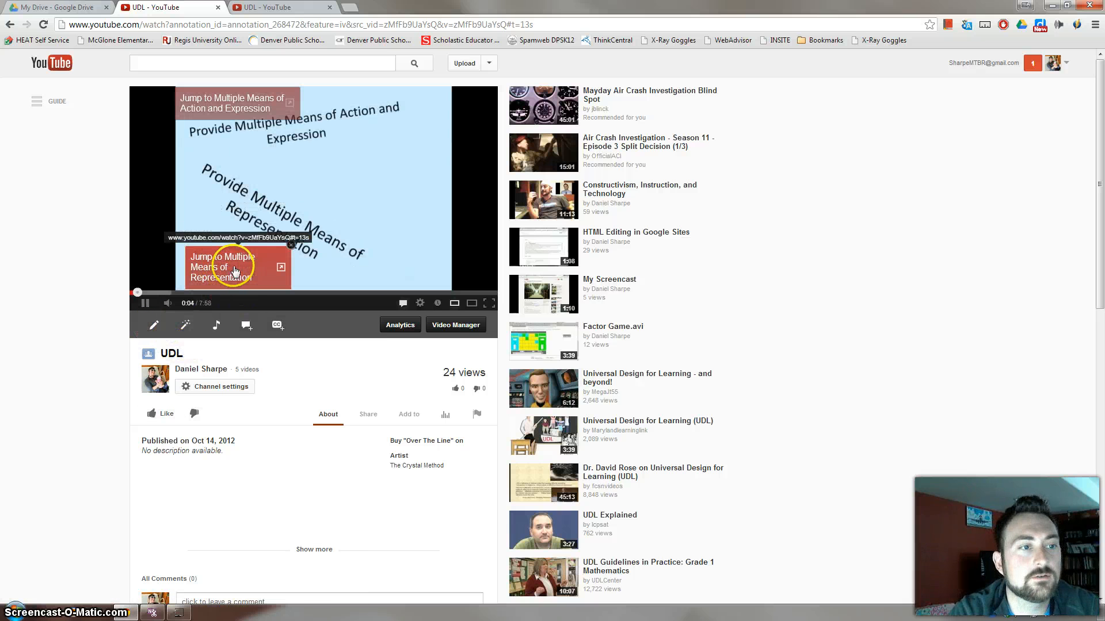
{"action": "left_click", "coordinate": [233, 109]}
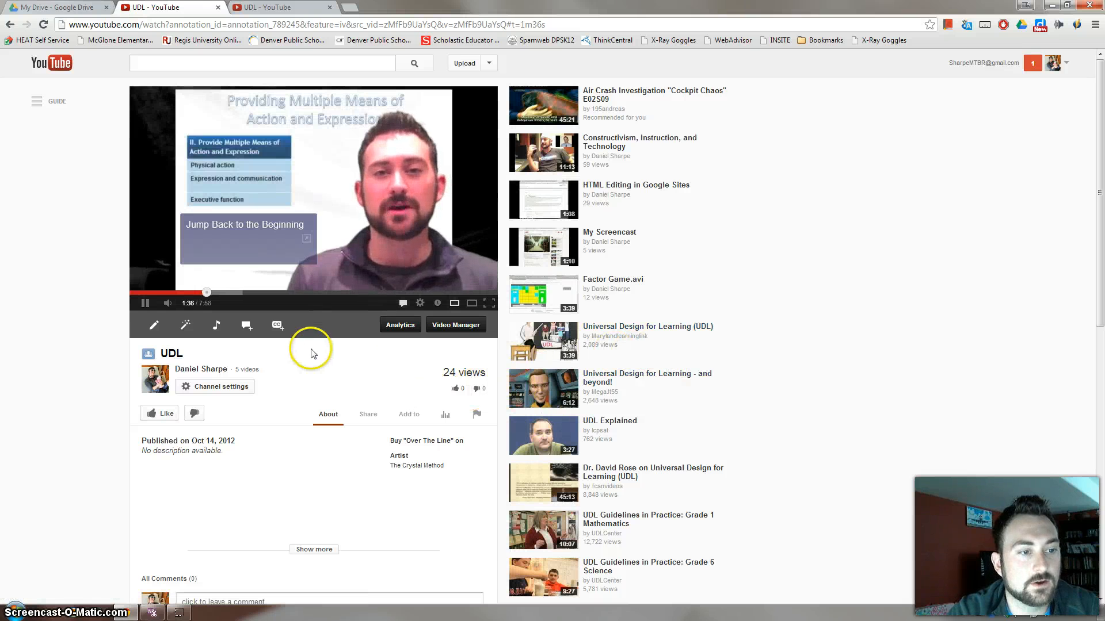
{"action": "left_click", "coordinate": [145, 302]}
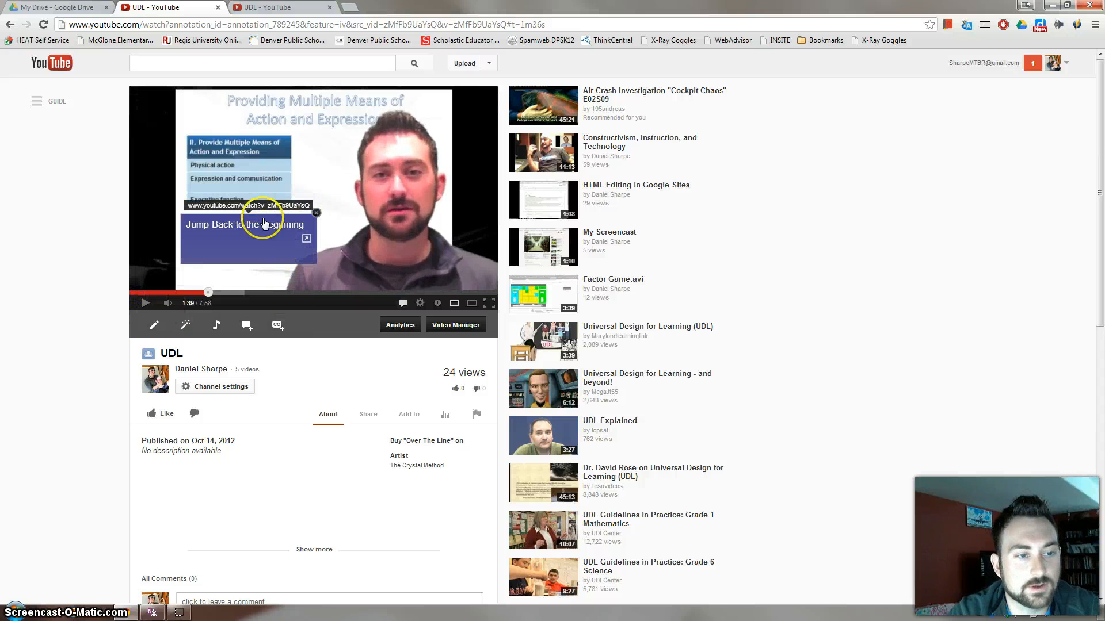
{"action": "left_click", "coordinate": [256, 237]}
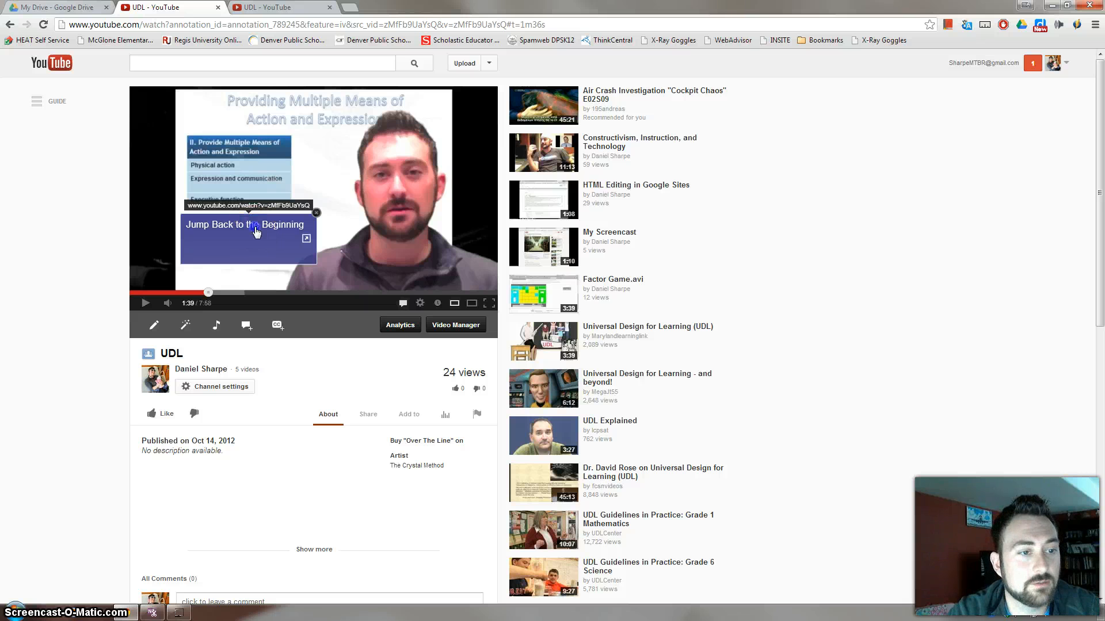